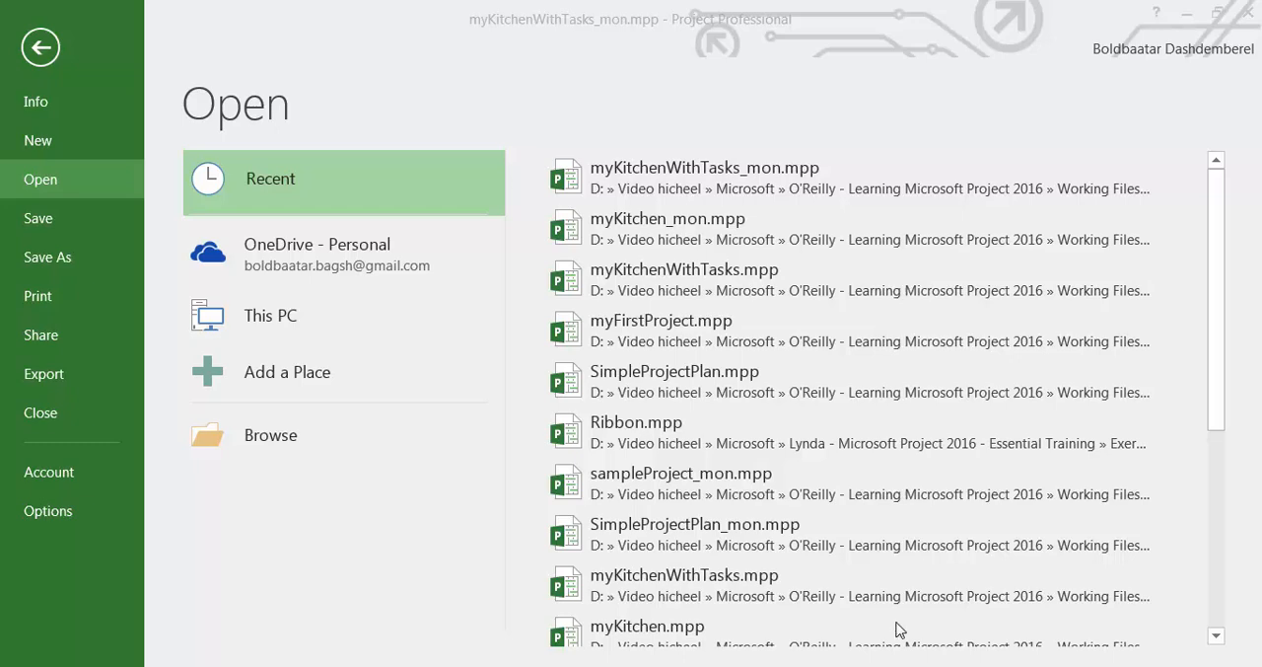
Open the recent project file myKitchenWithTasks_mon.mpp and look over its task list.
{"action": "left_click", "coordinate": [693, 190]}
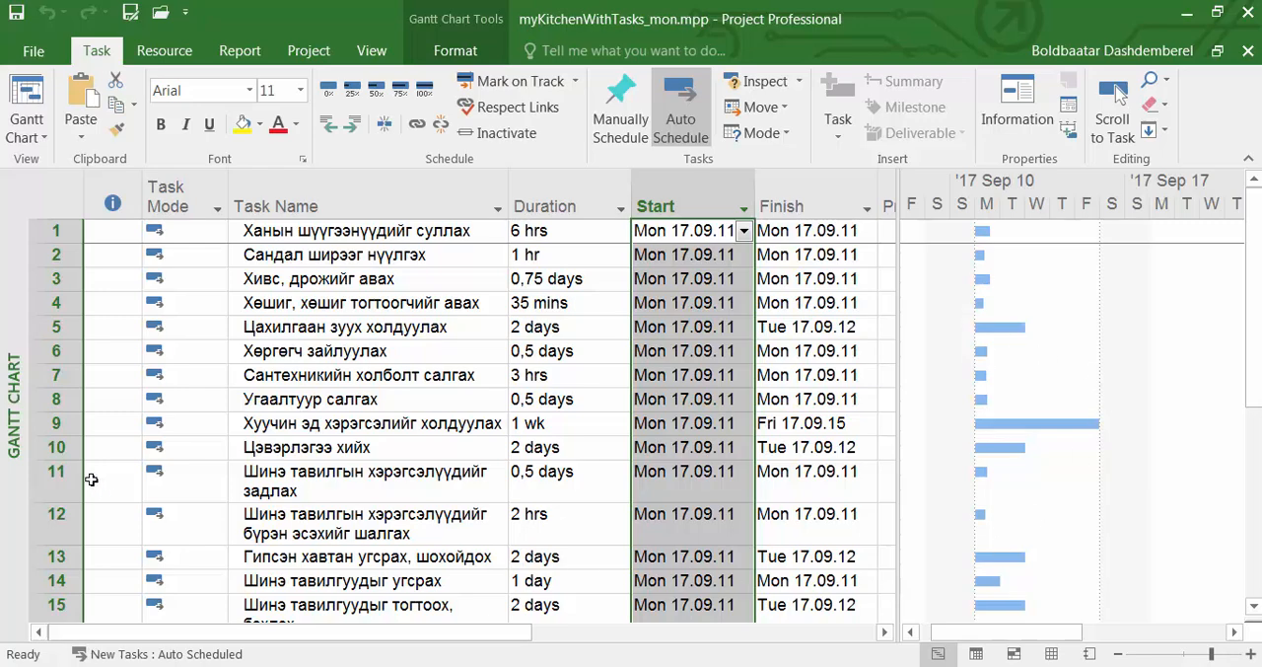
{"action": "scroll", "coordinate": [1257, 340], "scroll_direction": "down", "scroll_amount": 4}
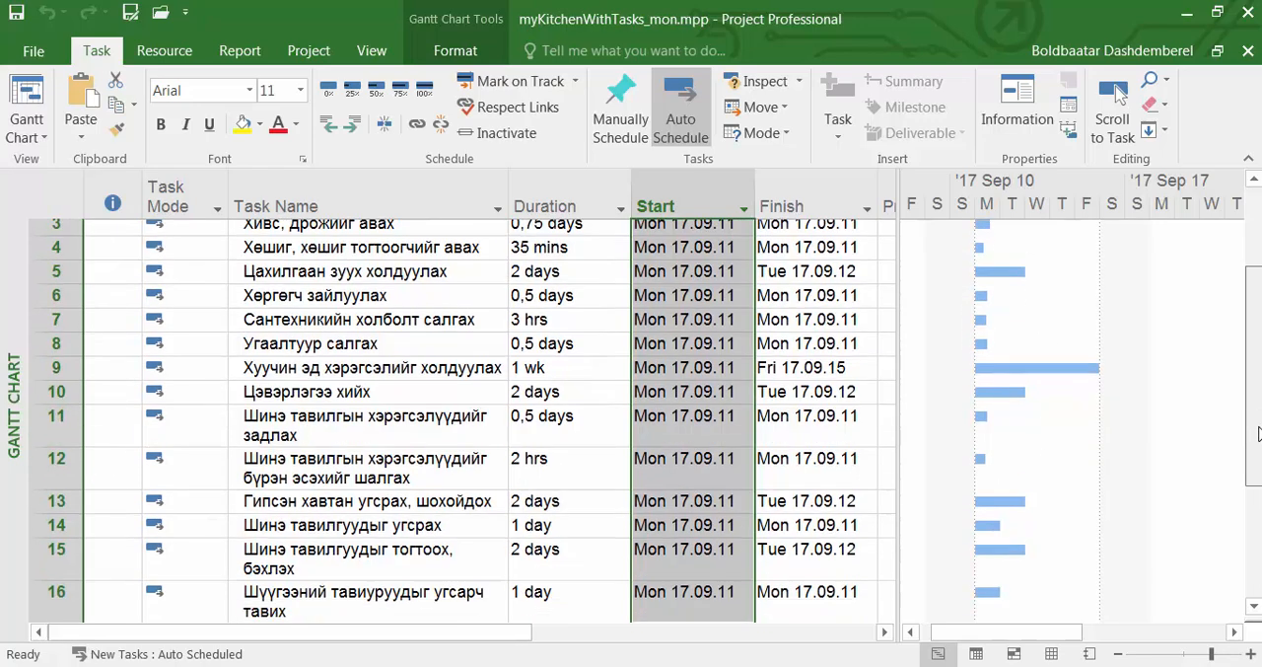
{"action": "scroll", "coordinate": [1257, 340], "scroll_direction": "up", "scroll_amount": 4}
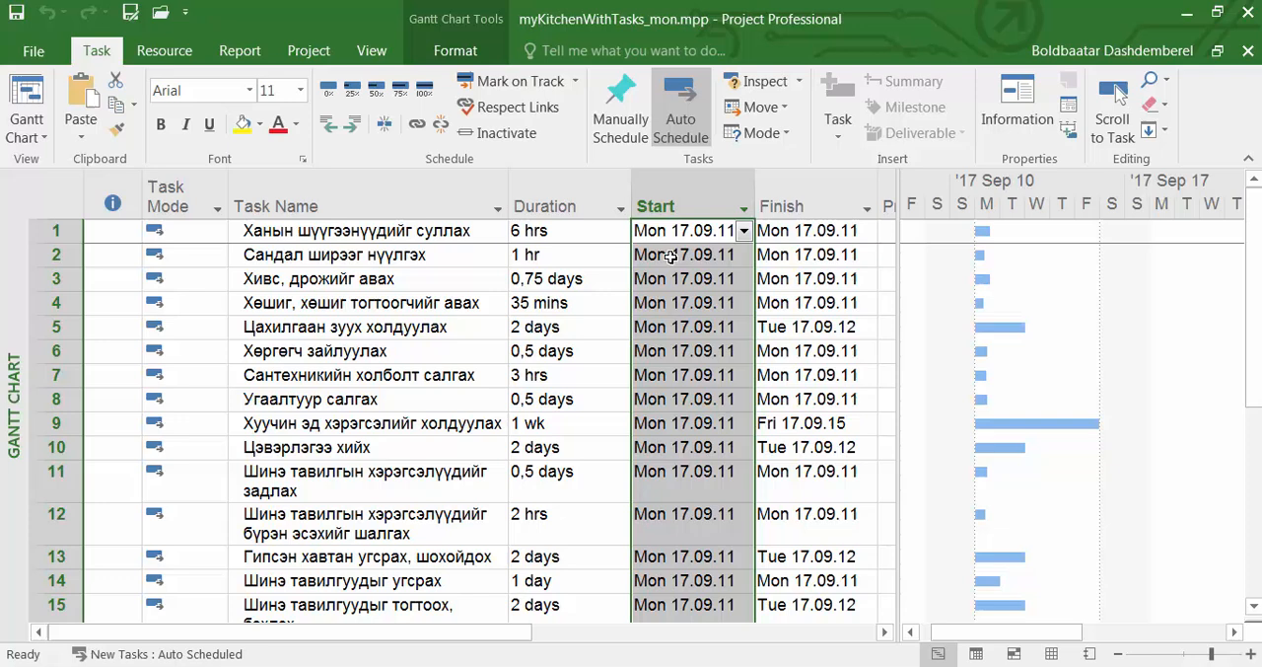
Rename task 4 as "Хөшиг, хөшиг тогтоогчийг салгаж авах" by adding the word "салгаж" before "авах".
{"action": "left_click", "coordinate": [406, 232]}
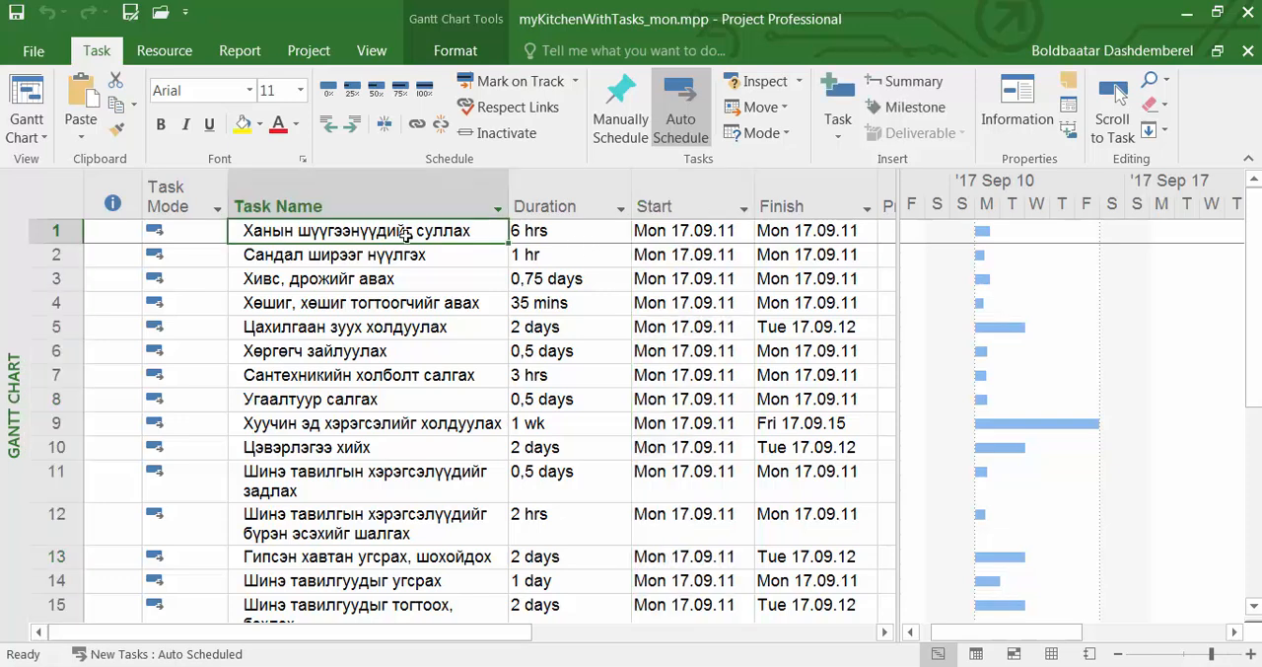
{"action": "left_click", "coordinate": [392, 256]}
{"action": "left_click", "coordinate": [388, 280]}
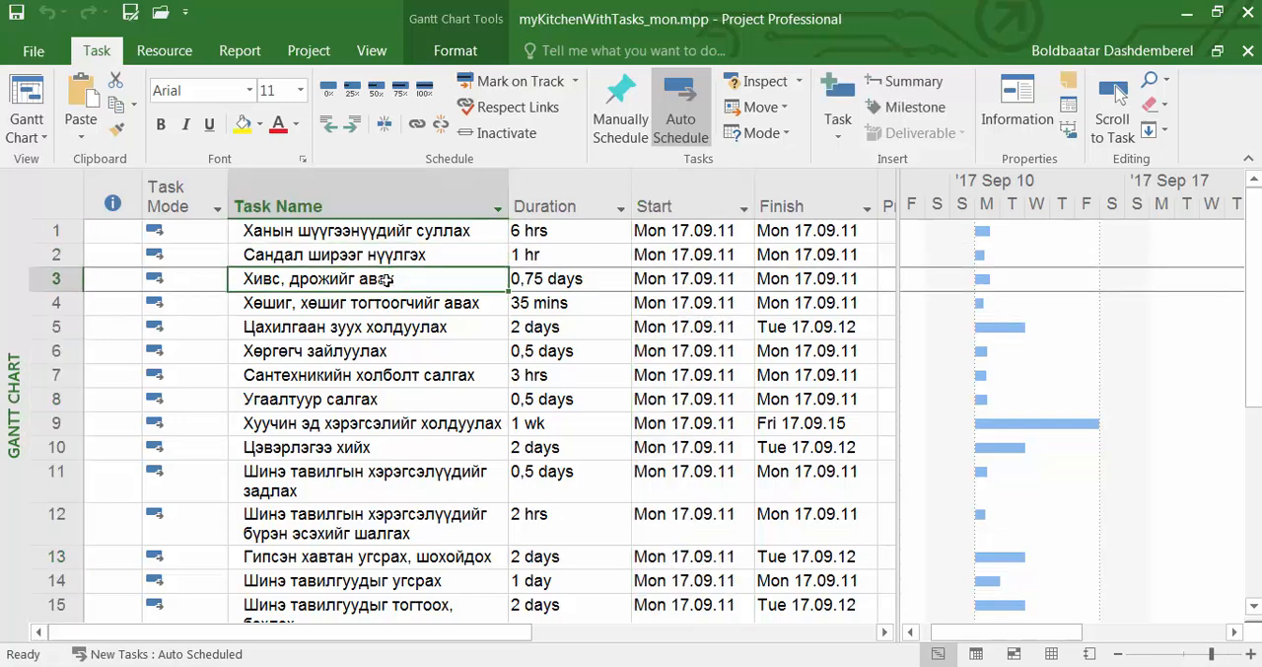
{"action": "left_click", "coordinate": [390, 304]}
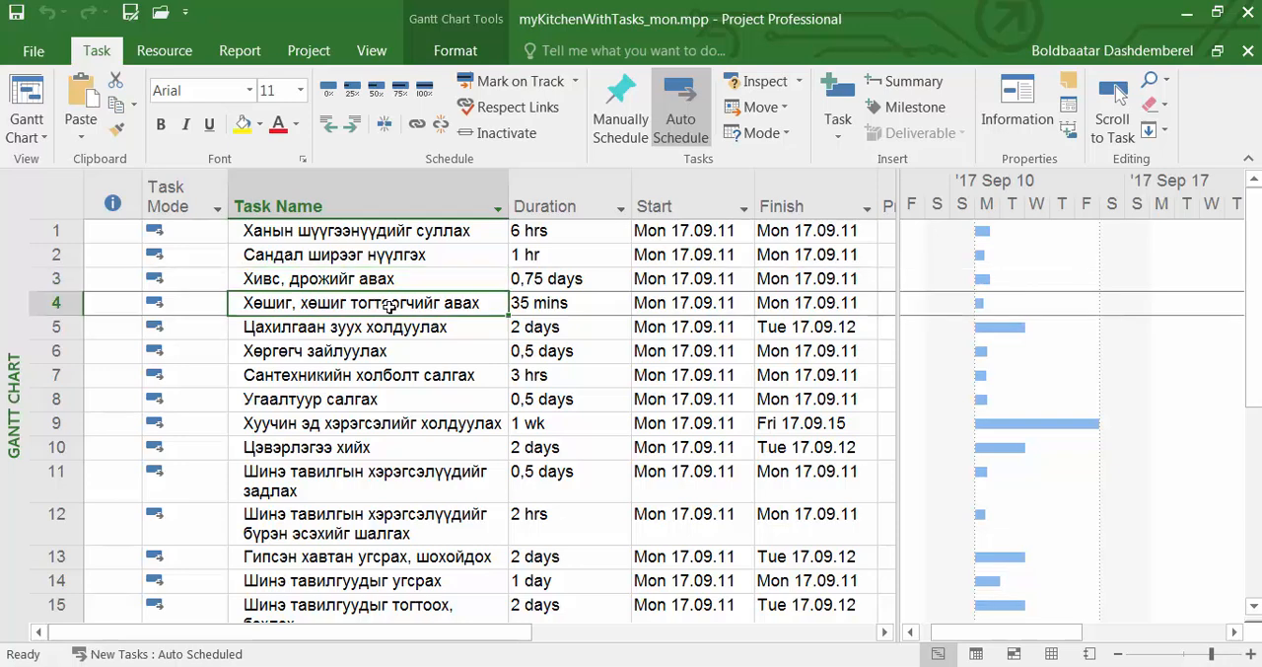
{"action": "double_click", "coordinate": [446, 302]}
{"action": "type", "text": "сал"}
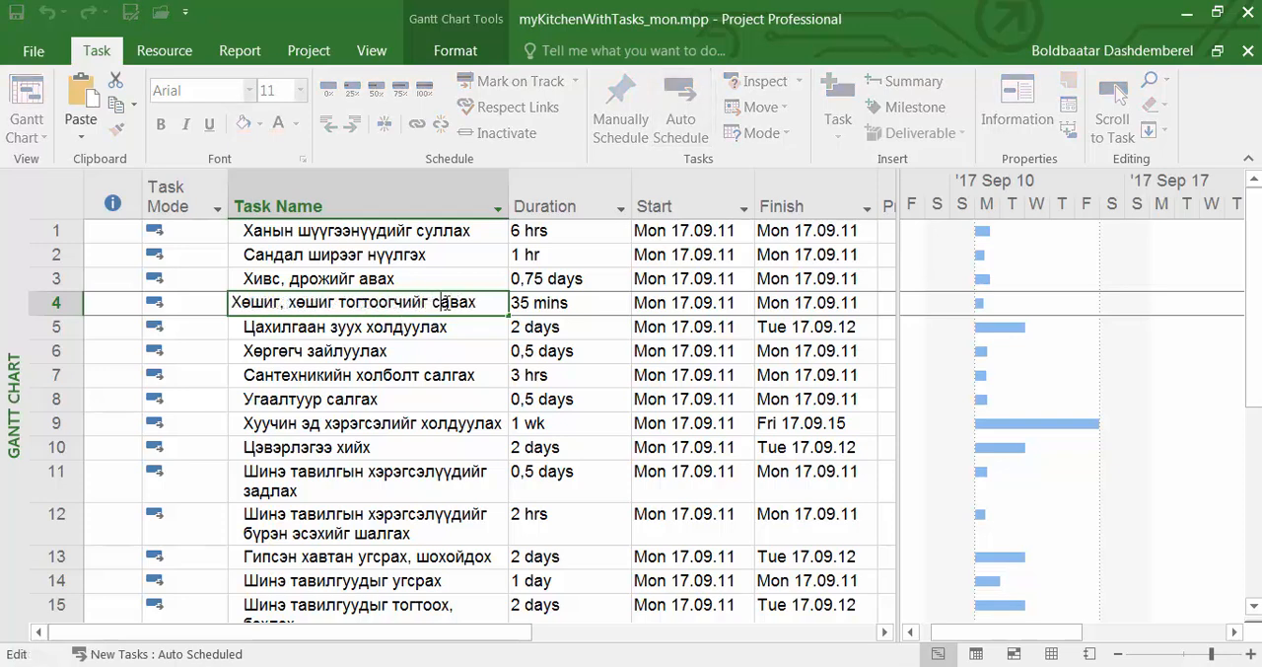
{"action": "type", "text": "гаж а"}
{"action": "key", "text": "Return"}
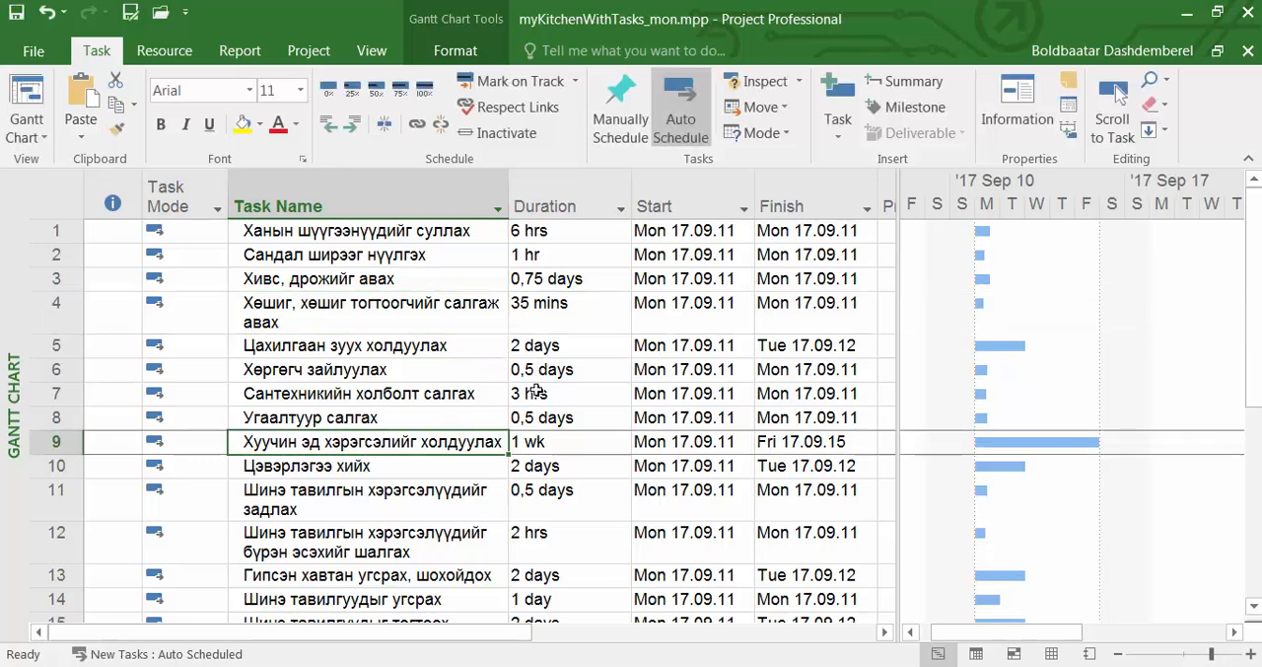
Set the duration of task 9, "Хуучин эд хэрэгсэлийг холдуулах", to 1,5 wks.
{"action": "left_click", "coordinate": [542, 442]}
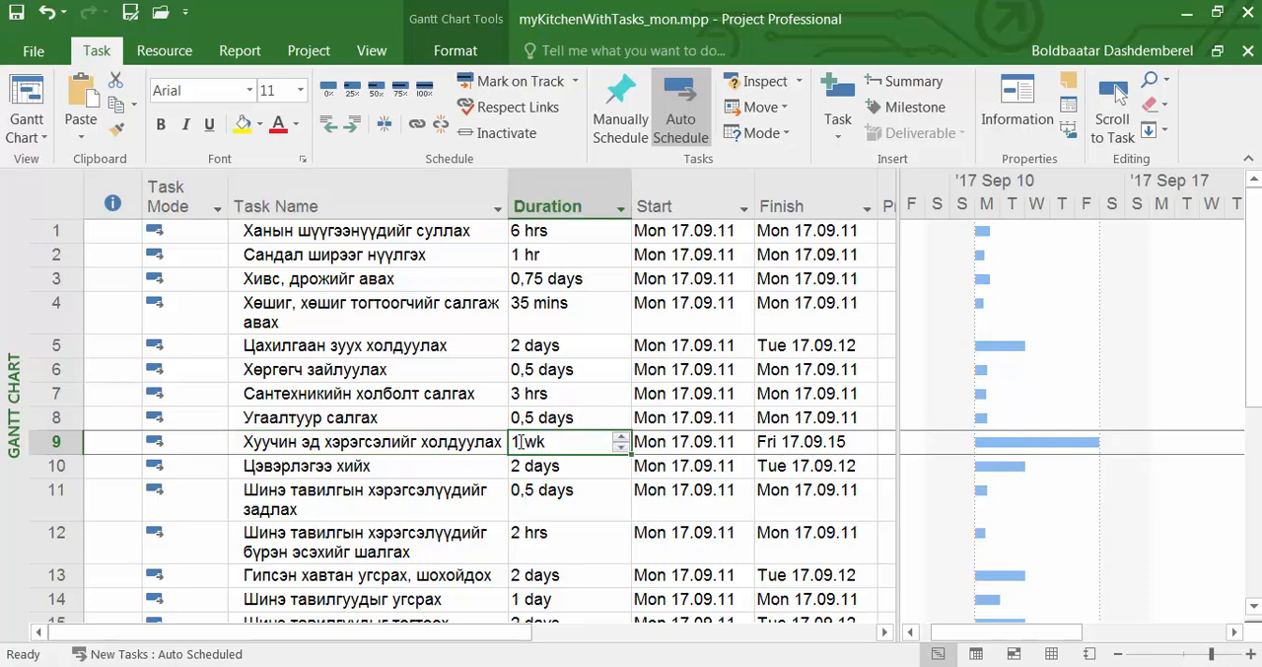
{"action": "left_click", "coordinate": [519, 442]}
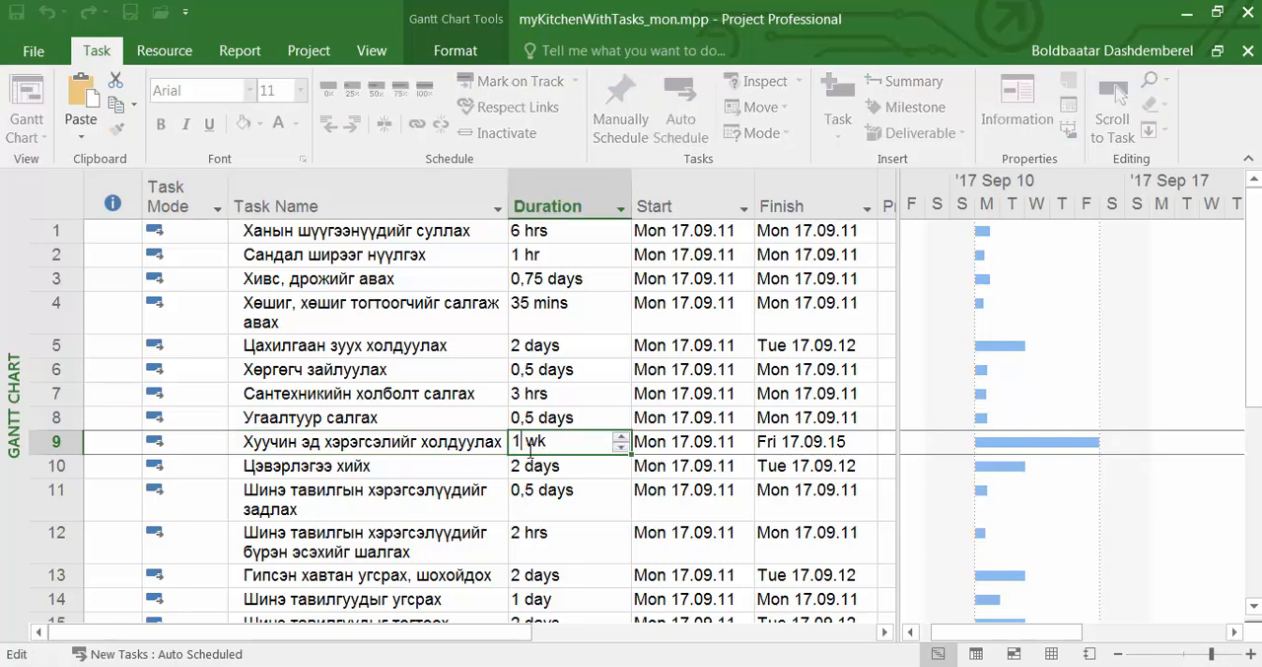
{"action": "type", "text": ",5"}
{"action": "left_click", "coordinate": [456, 472]}
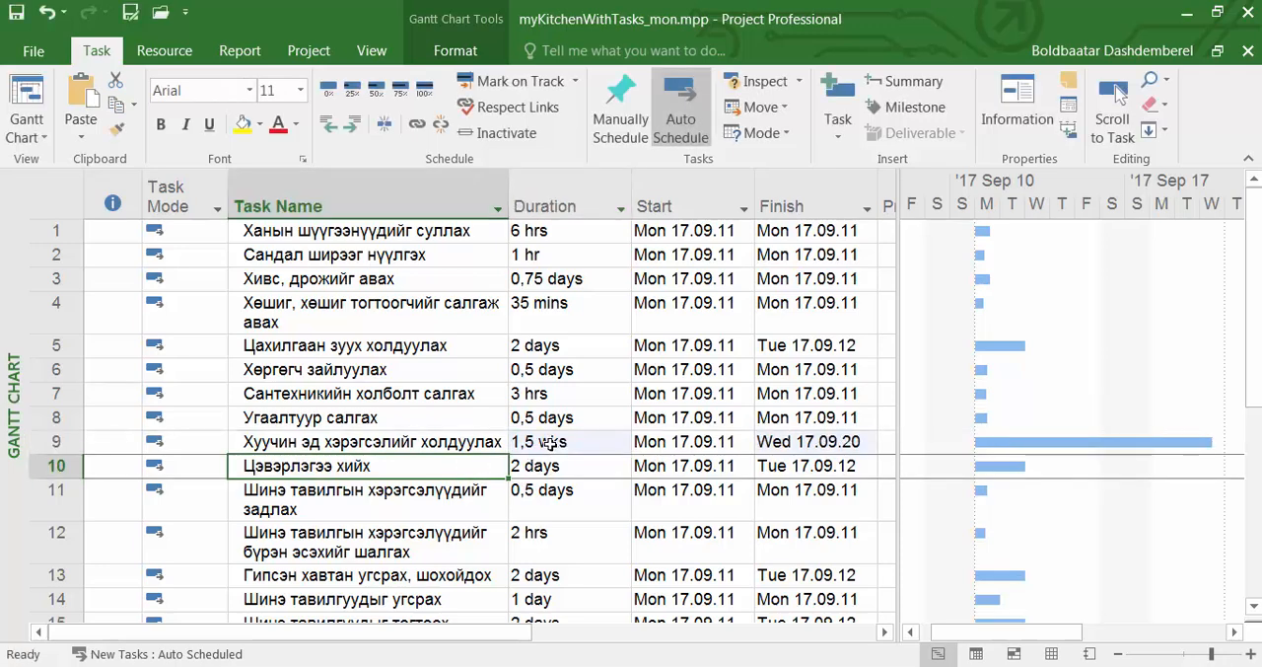
Rename task 8 as "Угаалтуур ба хатаагч салгах" in its Task Information.
{"action": "left_click", "coordinate": [373, 420]}
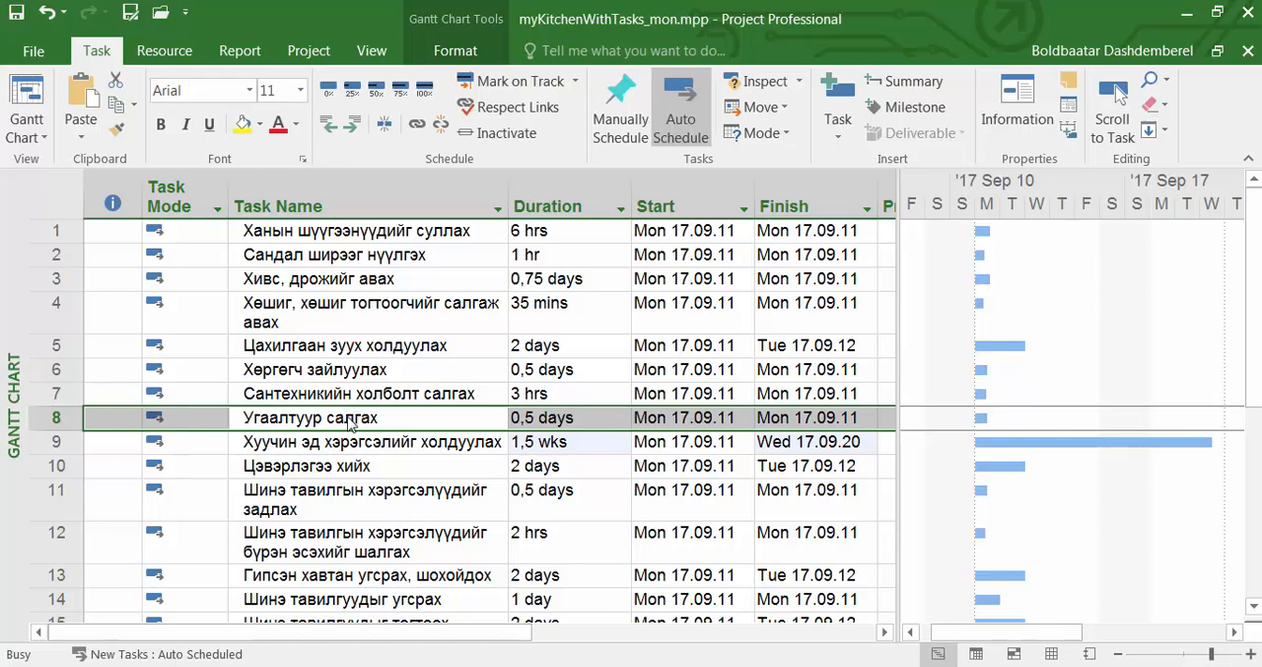
{"action": "double_click", "coordinate": [351, 417]}
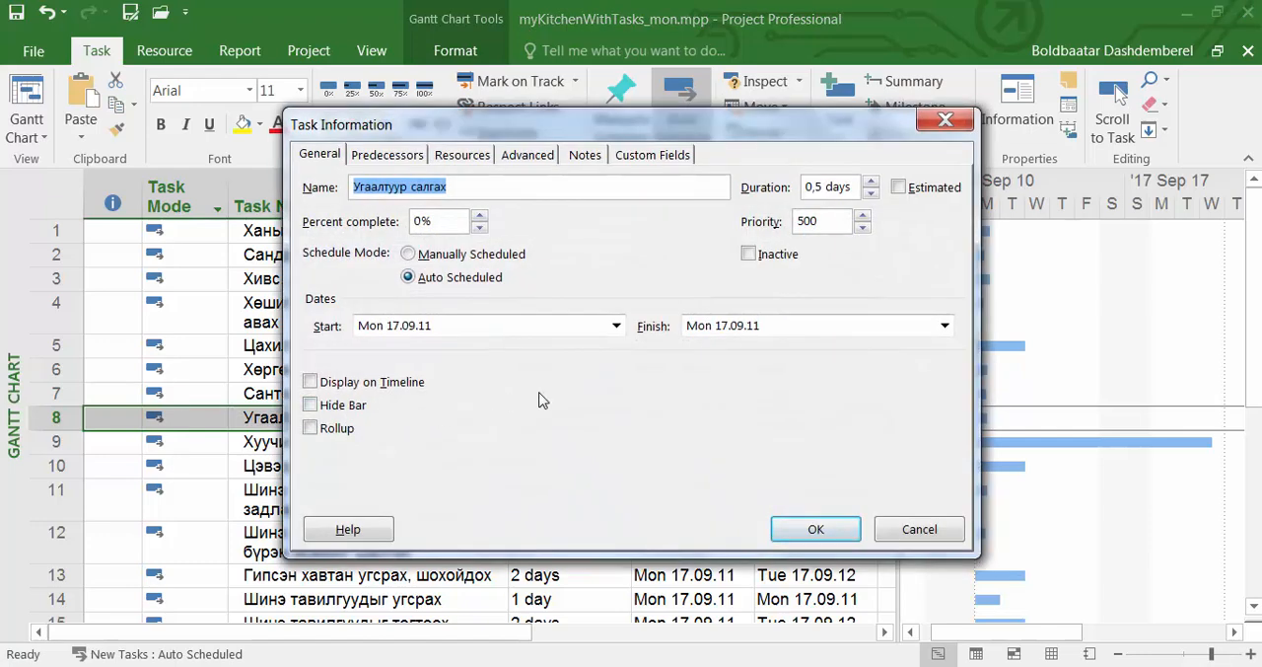
{"action": "left_click", "coordinate": [451, 191]}
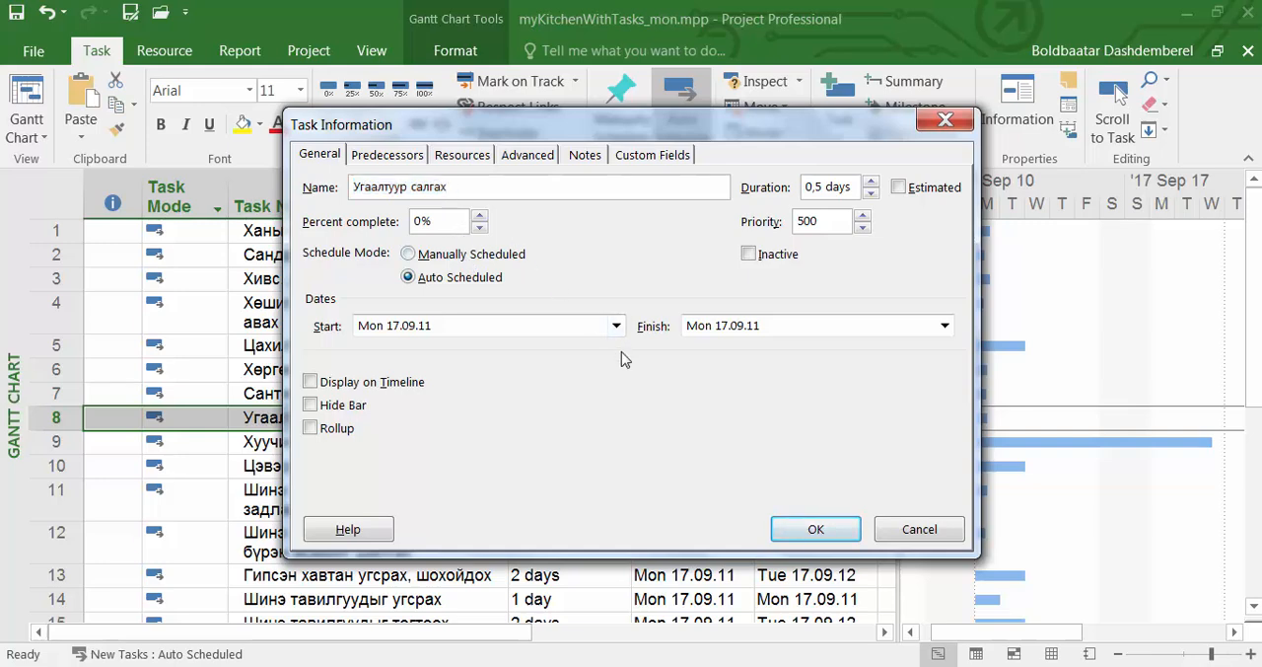
{"action": "key", "text": "ctrl+a"}
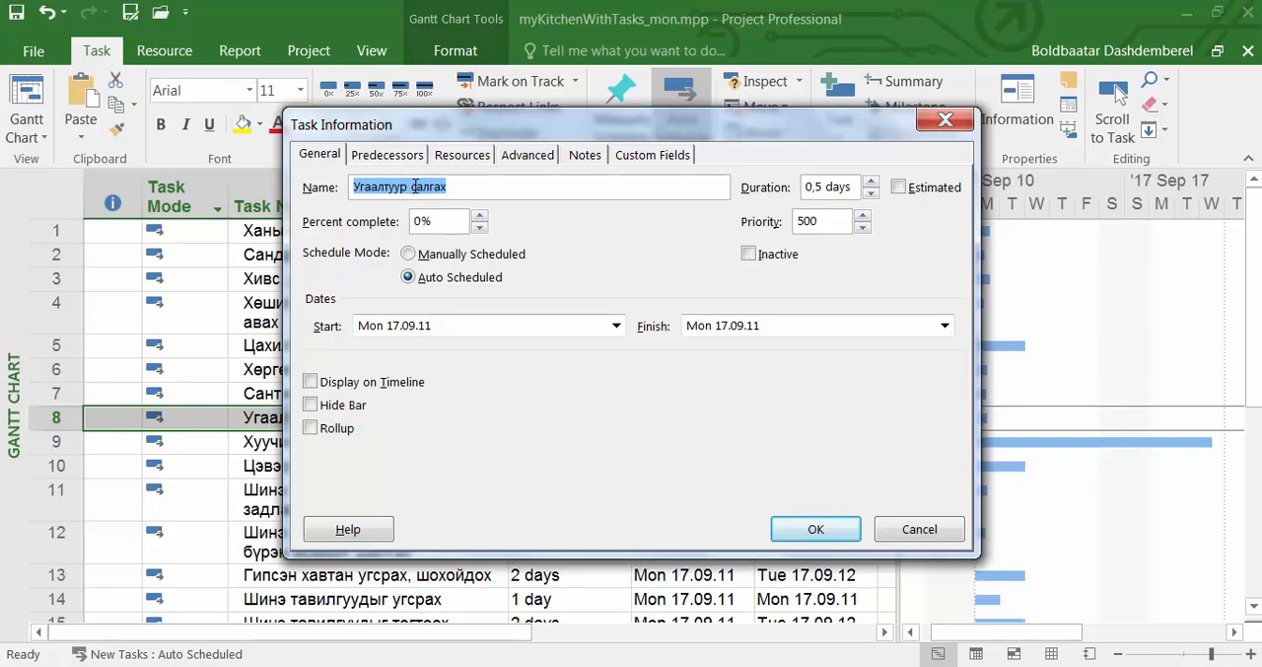
{"action": "left_click", "coordinate": [412, 187]}
{"action": "type", "text": "ба хатаагч"}
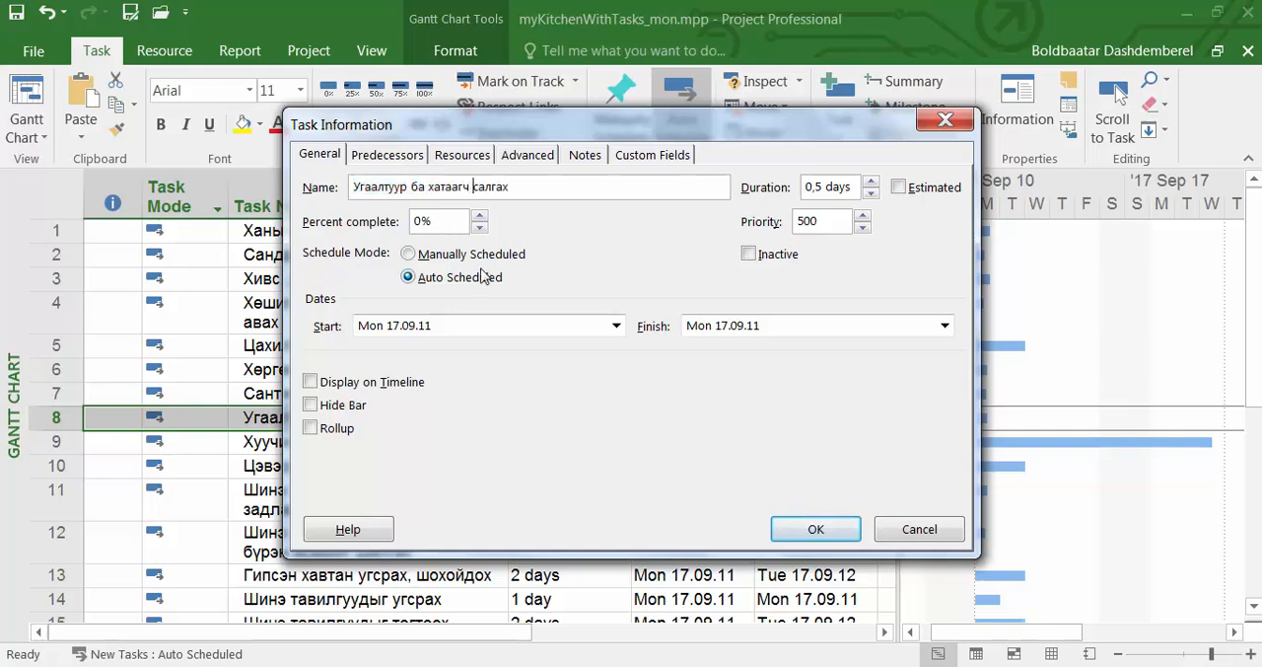
{"action": "left_click", "coordinate": [806, 537]}
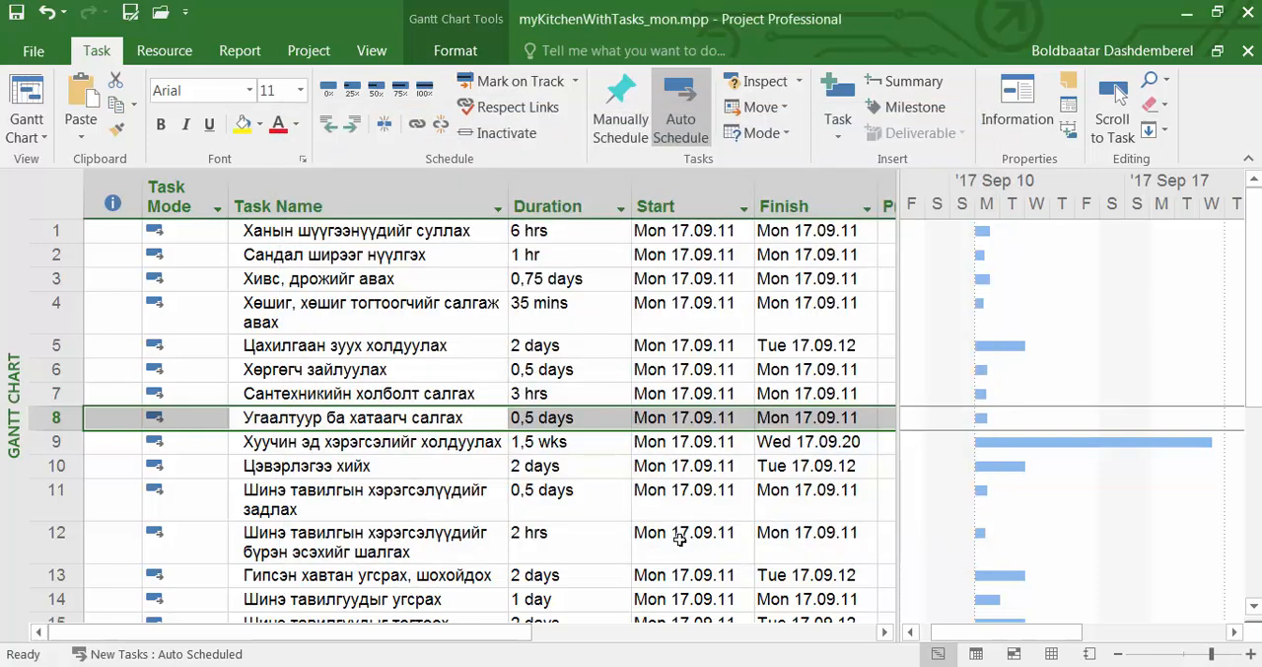
View the Task Information of task 9, "Хуучин эд хэрэгсэлийг холдуулах", and close it without changes.
{"action": "left_click", "coordinate": [391, 444]}
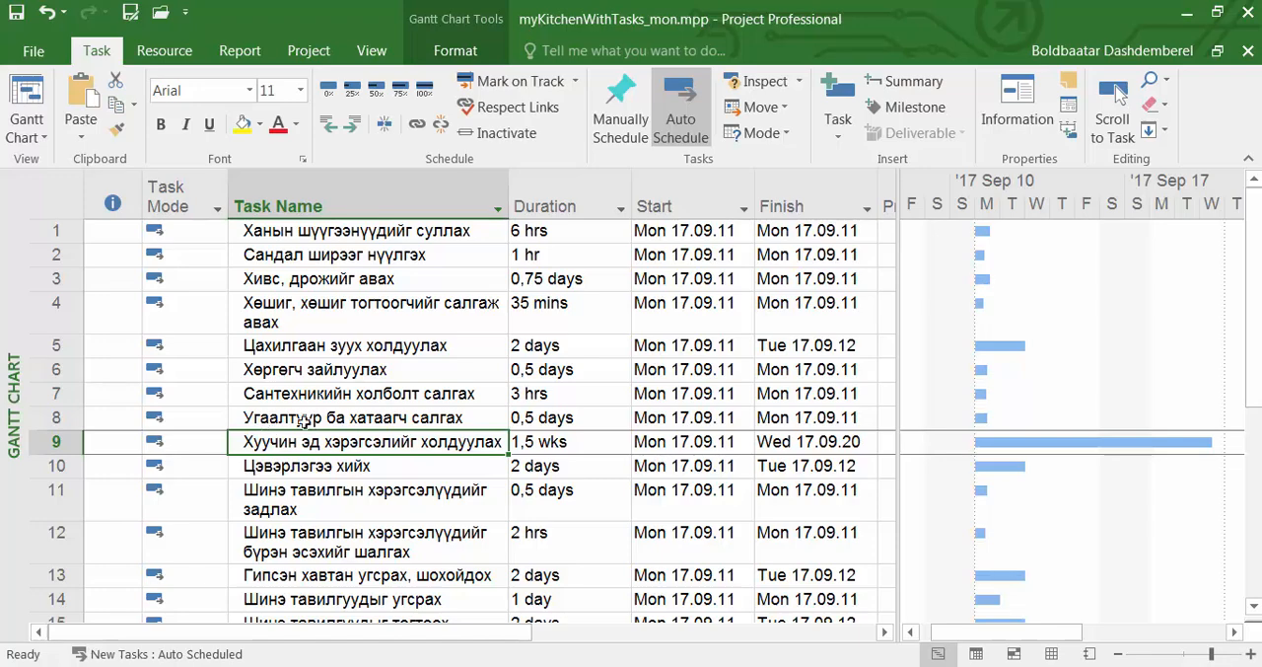
{"action": "left_click", "coordinate": [1009, 113]}
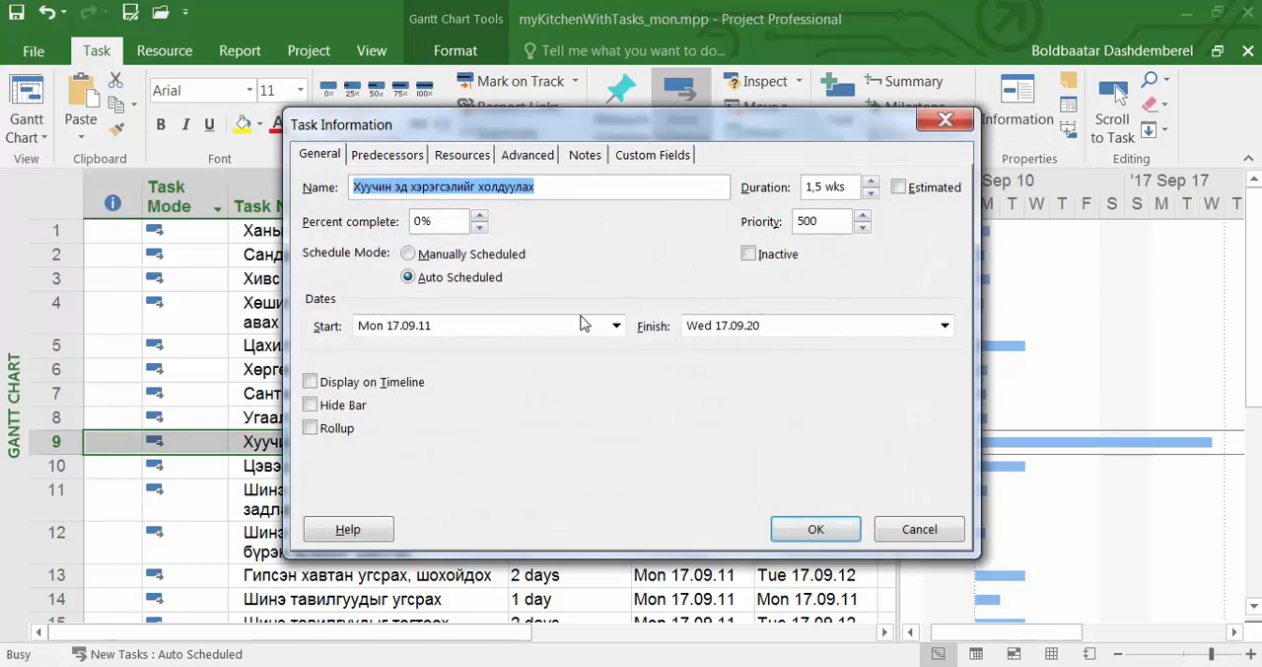
{"action": "left_click", "coordinate": [839, 533]}
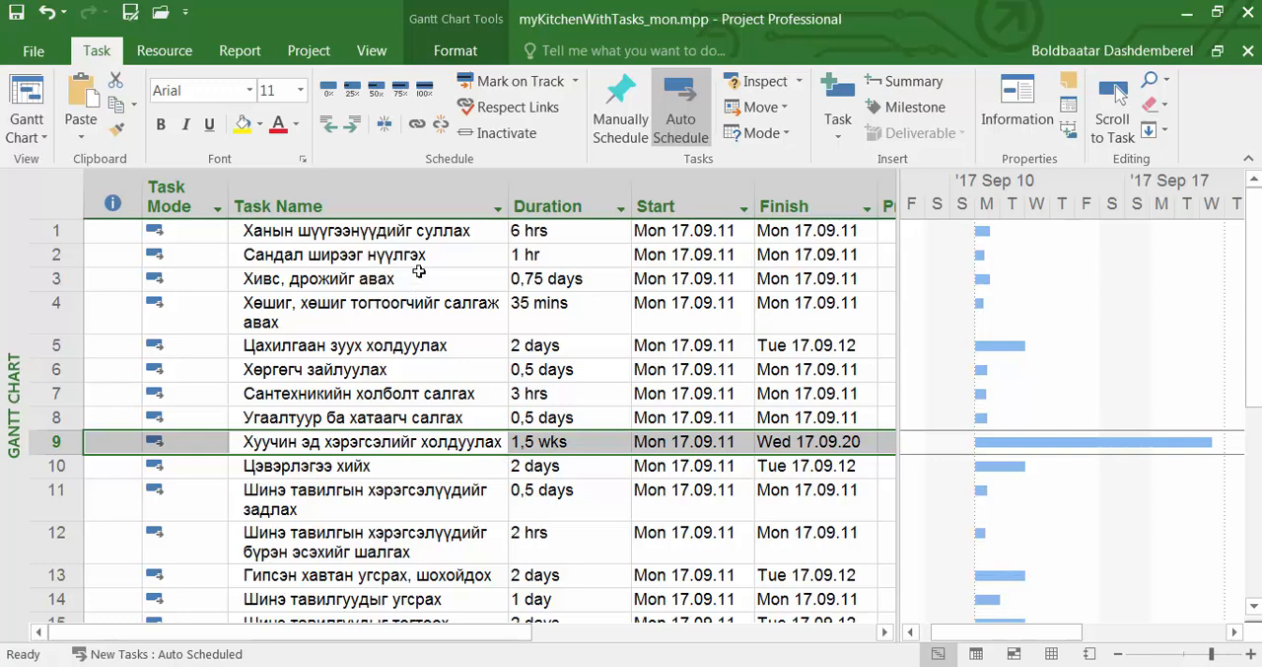
Review the order of the tasks by going through the task names from task 1 down to task 17.
{"action": "left_click", "coordinate": [421, 232]}
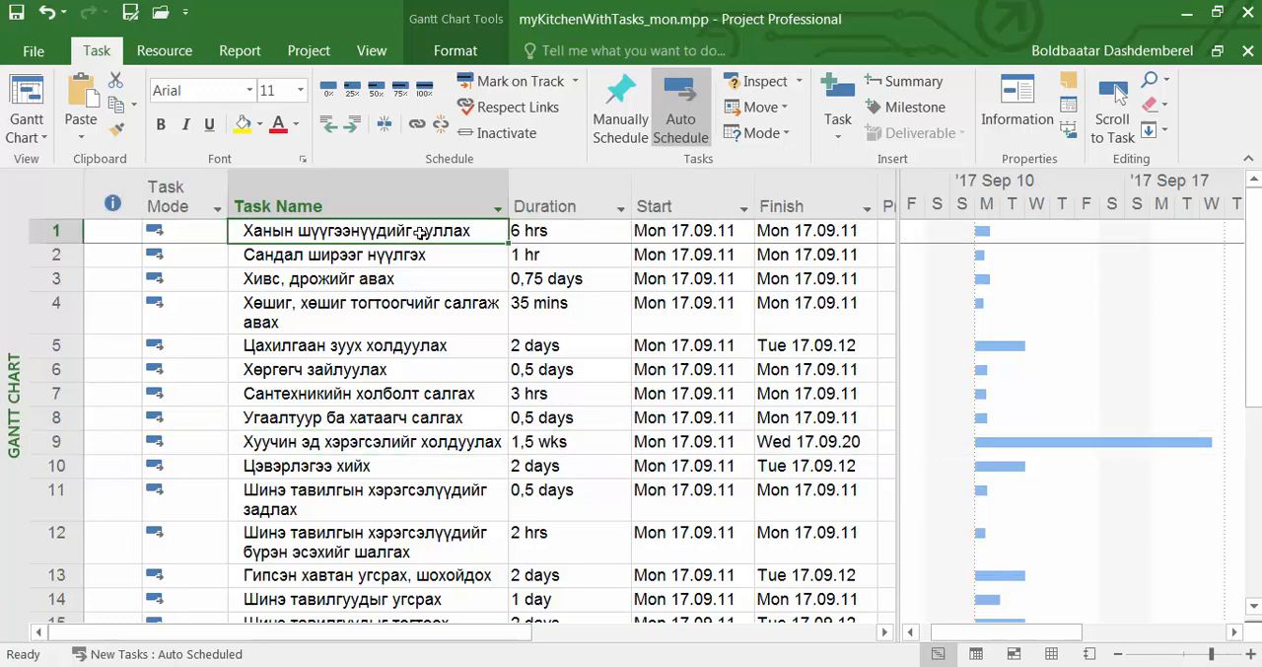
{"action": "key", "text": "Down"}
{"action": "key", "text": "Down"}
{"action": "key", "text": "Down"}
{"action": "key", "text": "Down"}
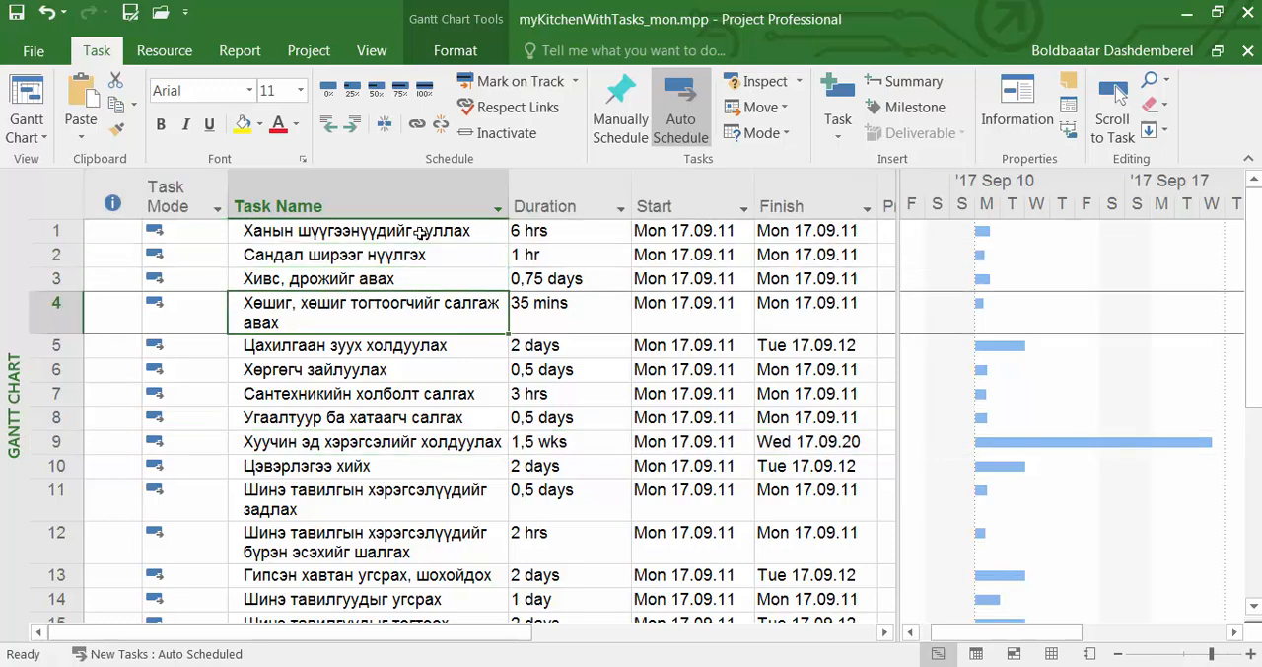
{"action": "key", "text": "Up"}
{"action": "key", "text": "Up"}
{"action": "key", "text": "Up"}
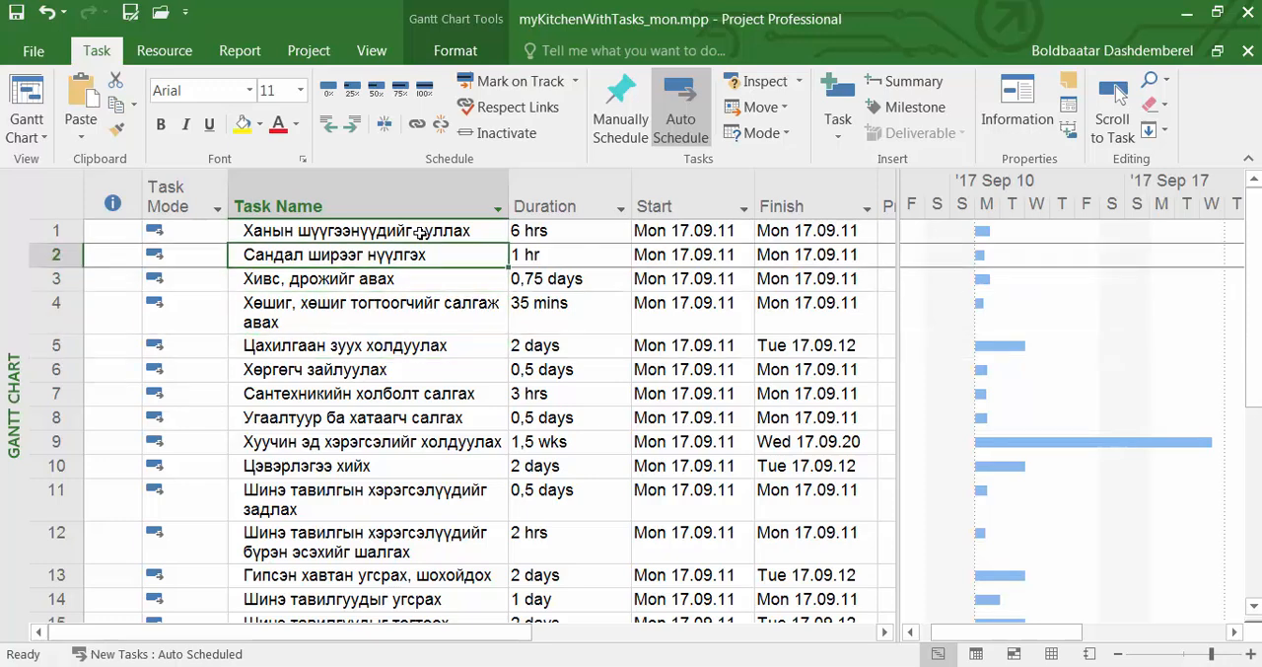
{"action": "key", "text": "Up"}
{"action": "key", "text": "Down"}
{"action": "key", "text": "Down"}
{"action": "key", "text": "Down"}
{"action": "key", "text": "Down"}
{"action": "key", "text": "Down"}
{"action": "key", "text": "Down"}
{"action": "key", "text": "Down"}
{"action": "key", "text": "Down"}
{"action": "key", "text": "Down"}
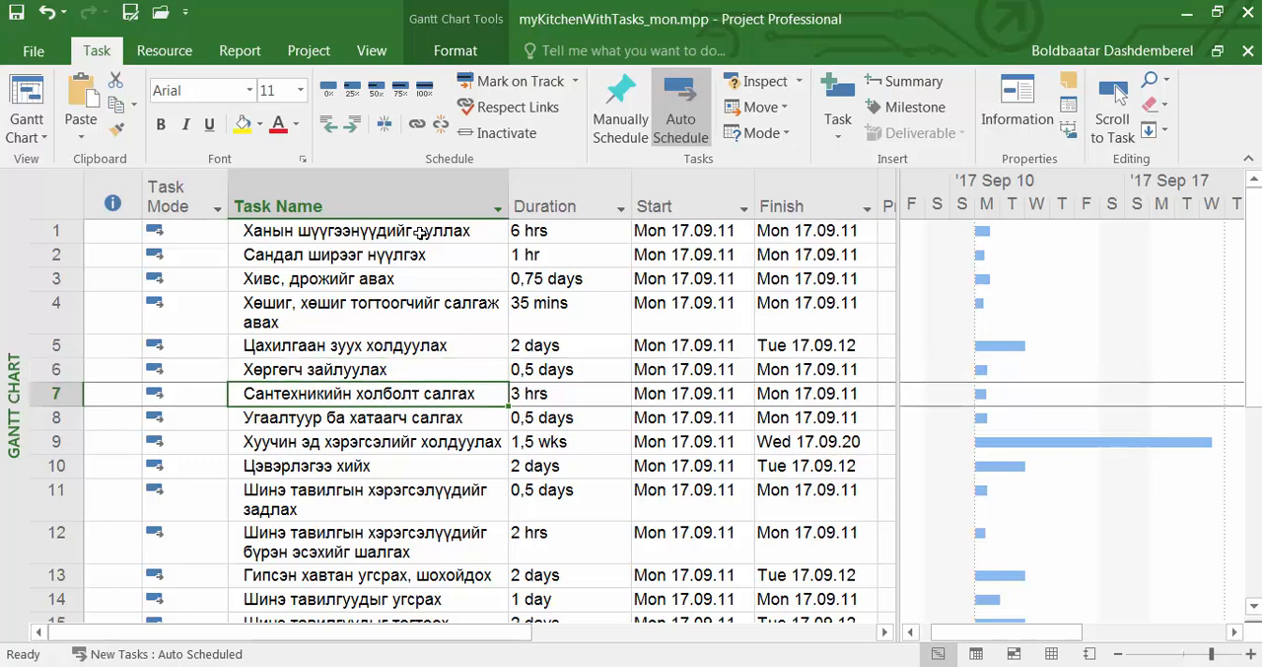
{"action": "key", "text": "Down"}
{"action": "key", "text": "Down"}
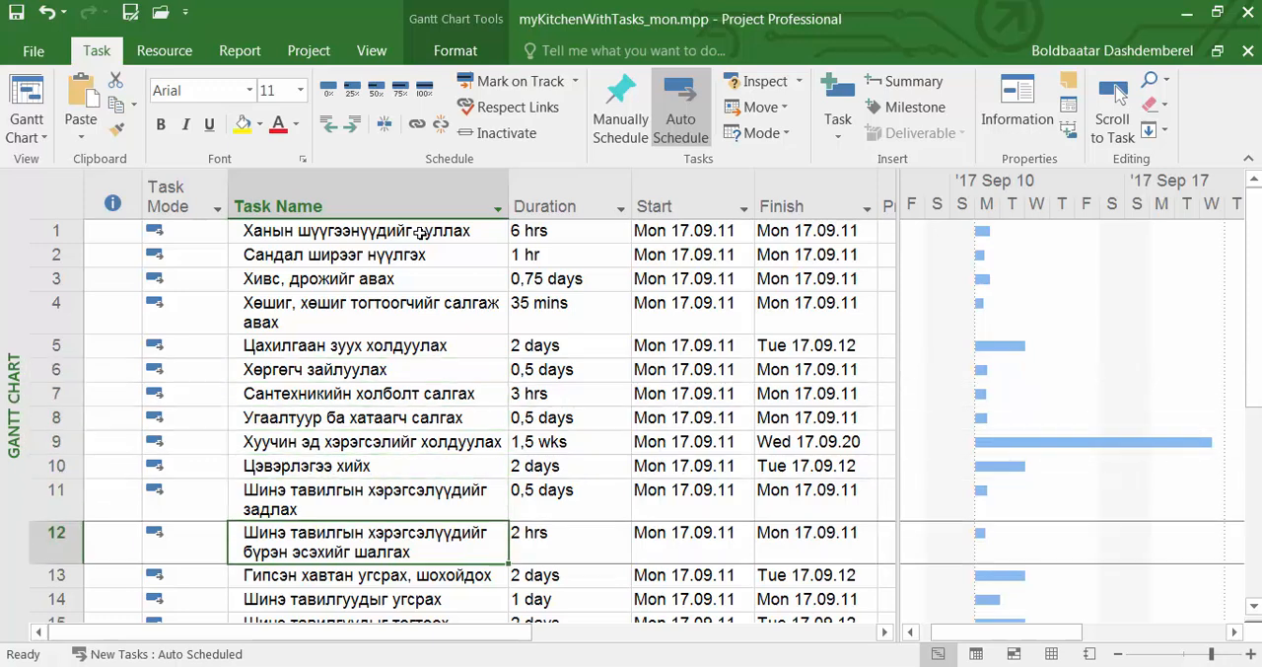
{"action": "key", "text": "Down"}
{"action": "key", "text": "Down"}
{"action": "key", "text": "Down"}
{"action": "key", "text": "Down"}
{"action": "key", "text": "Down"}
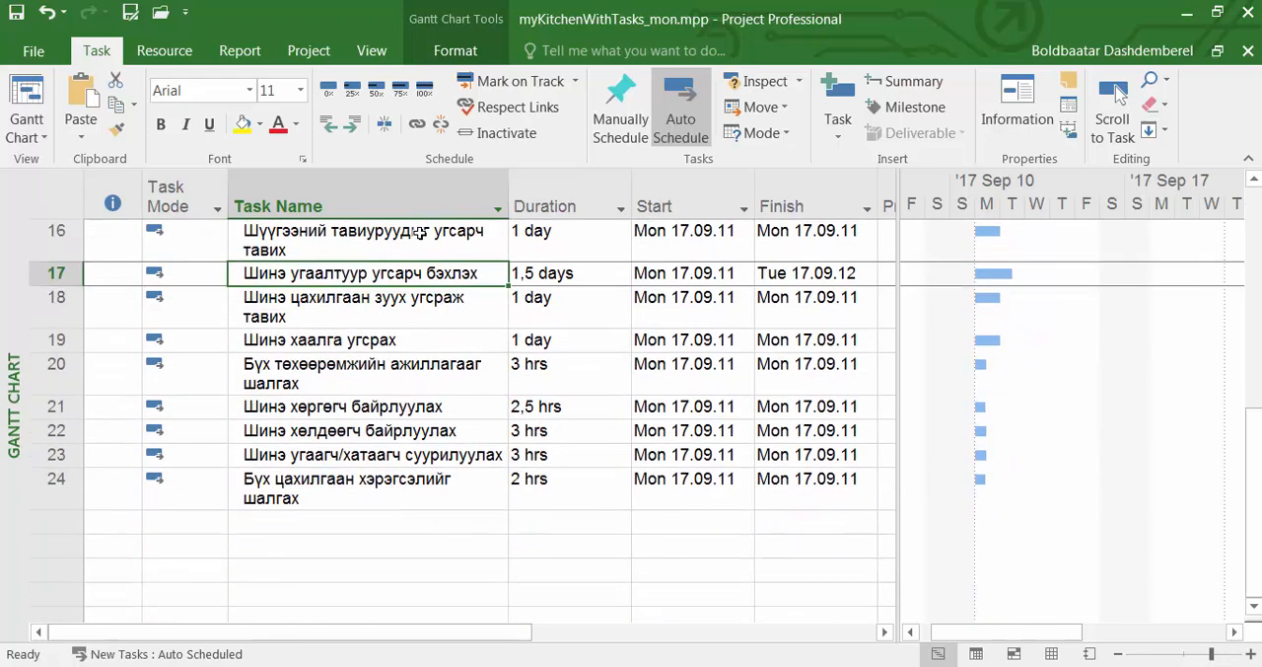
Move task 21, "Шинэ хөргөгч байрлуулах", up to row 18, directly below "Шинэ угаалтуур угсарч бэхлэх".
{"action": "left_click", "coordinate": [355, 413]}
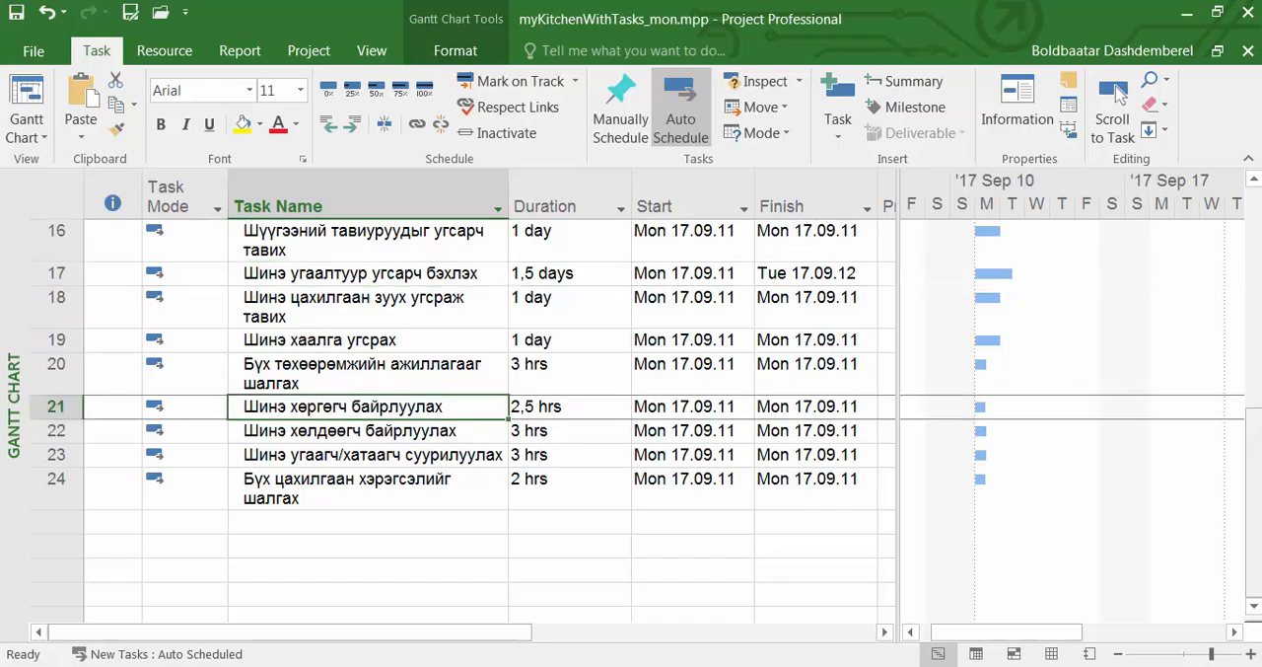
{"action": "left_click_drag", "start_coordinate": [1254, 481], "coordinate": [1257, 425]}
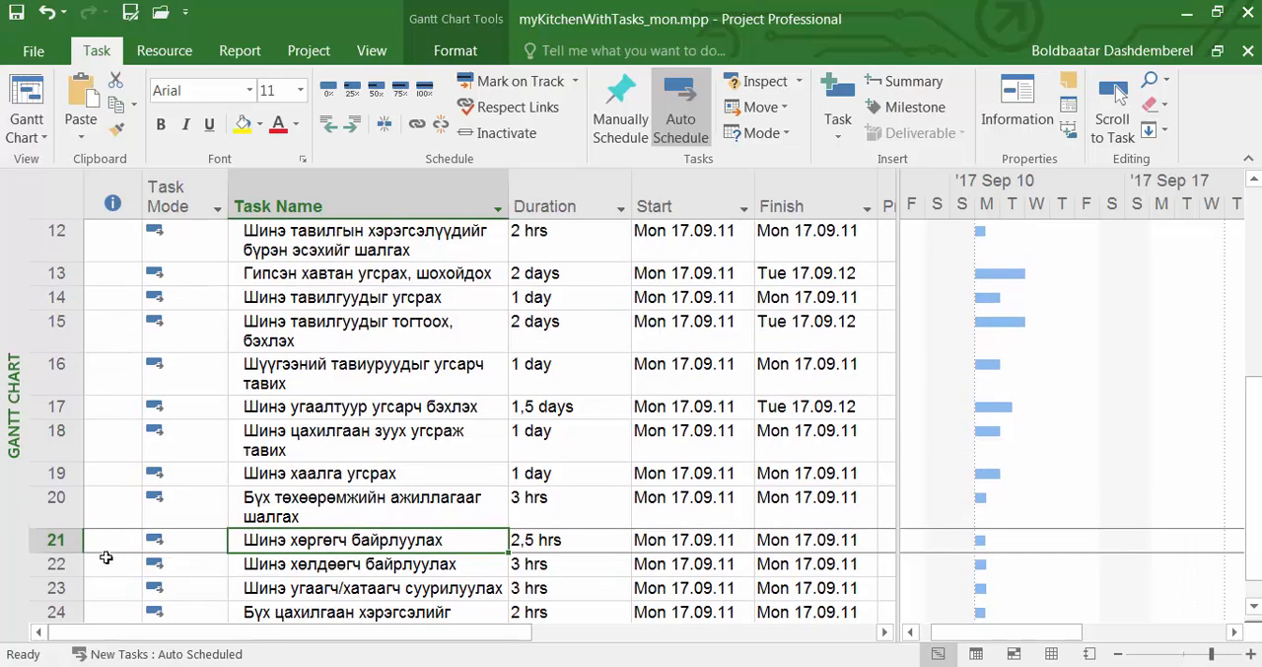
{"action": "left_click", "coordinate": [54, 541]}
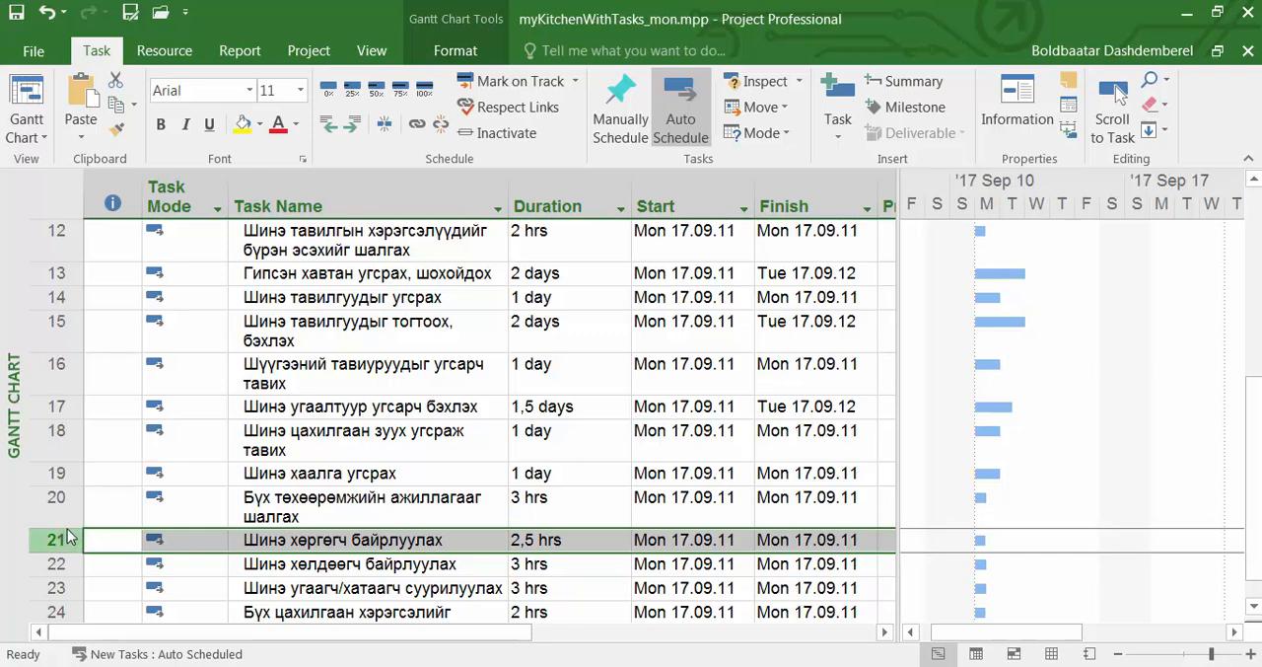
{"action": "left_click_drag", "start_coordinate": [67, 539], "coordinate": [79, 414]}
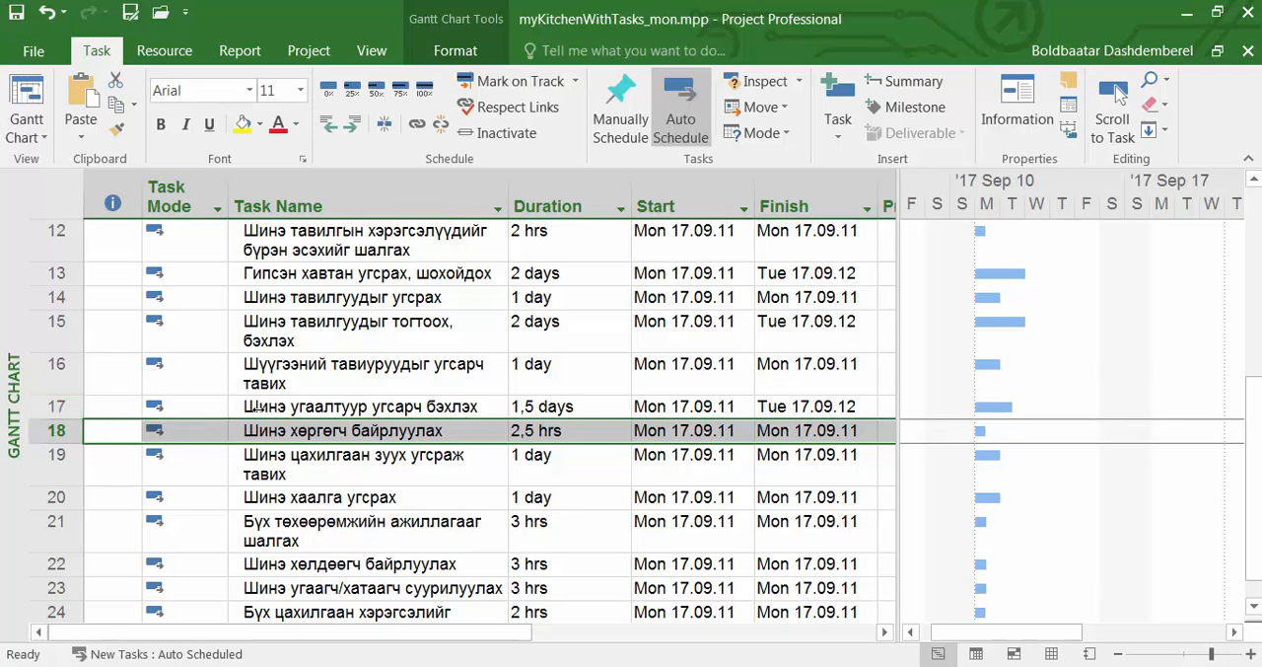
{"action": "left_click", "coordinate": [299, 408]}
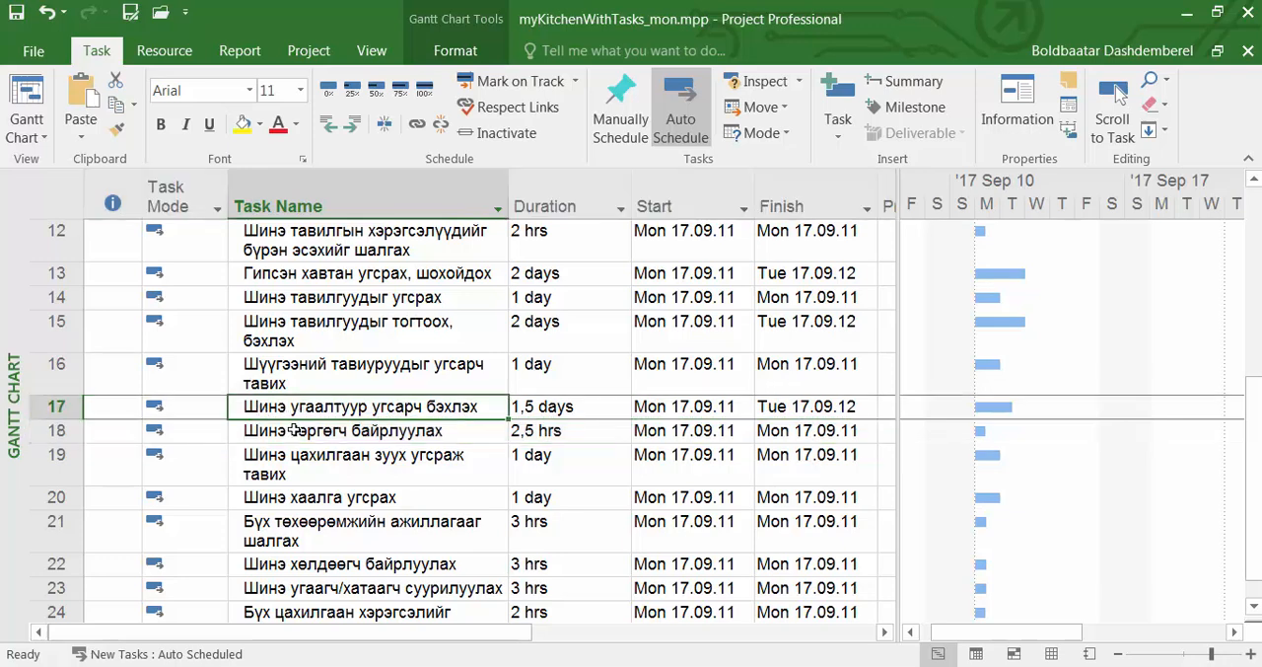
{"action": "left_click", "coordinate": [292, 430]}
{"action": "left_click", "coordinate": [293, 460]}
{"action": "left_click", "coordinate": [311, 431]}
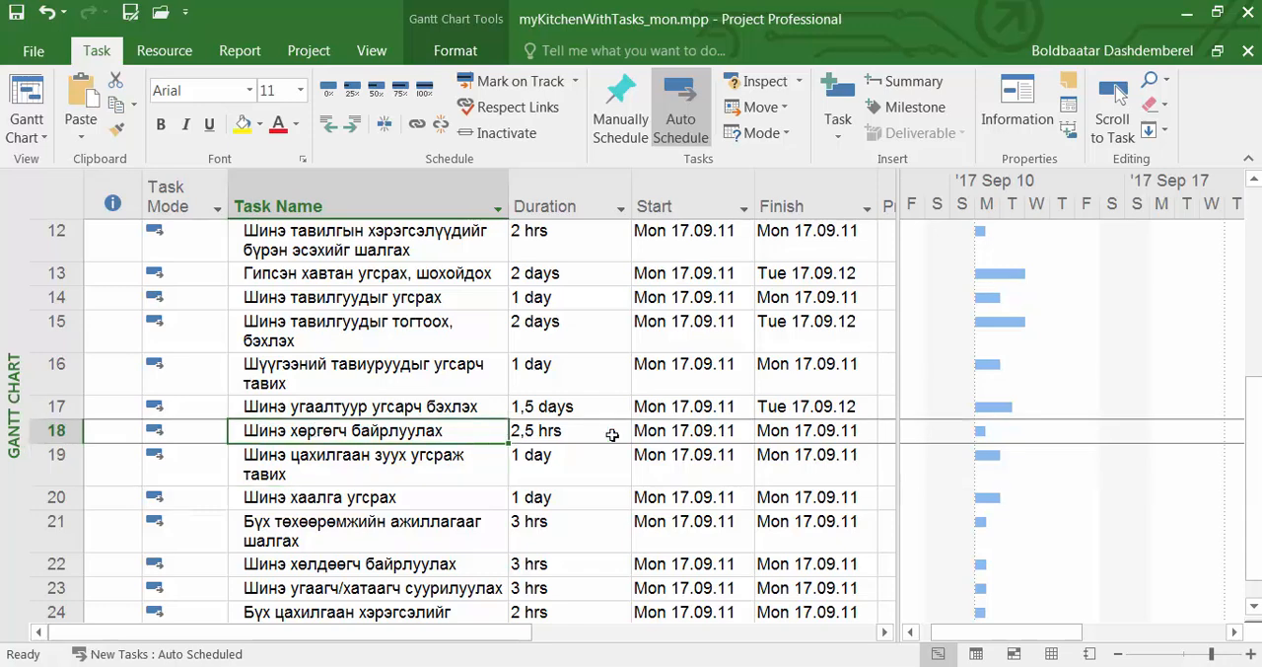
Select the adjacent tasks 19 through 23 as one block of rows, and clear the selection.
{"action": "left_click_drag", "start_coordinate": [1254, 451], "coordinate": [1257, 477]}
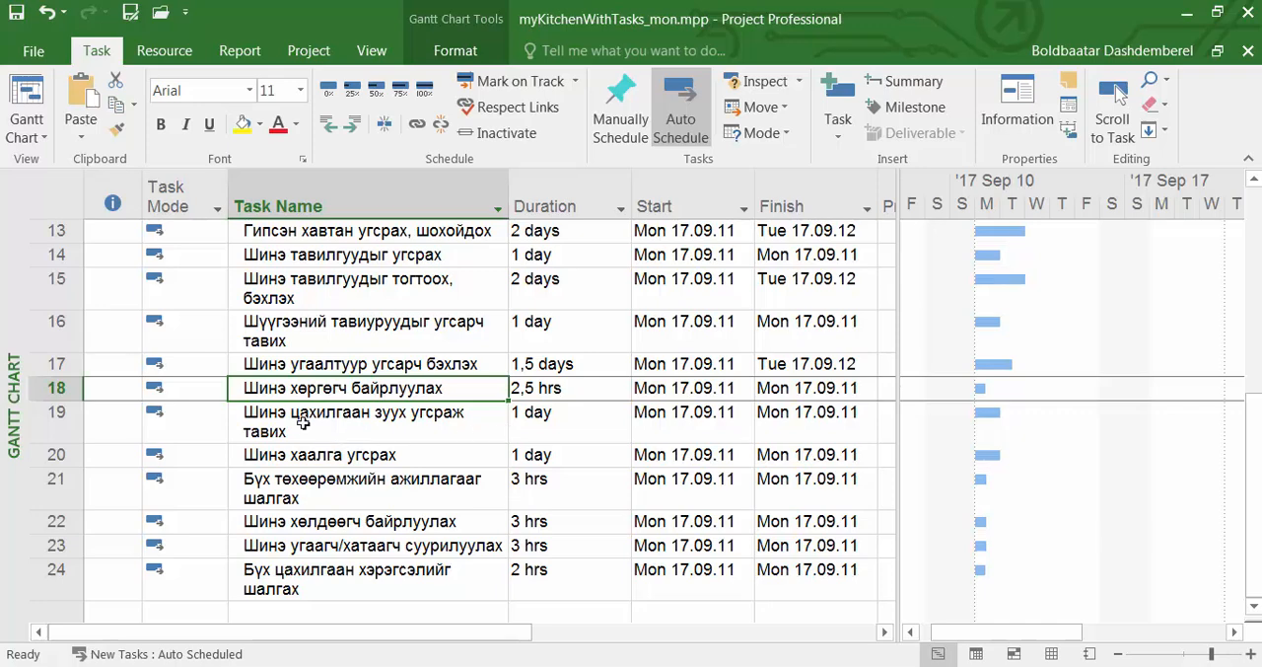
{"action": "left_click", "coordinate": [70, 422]}
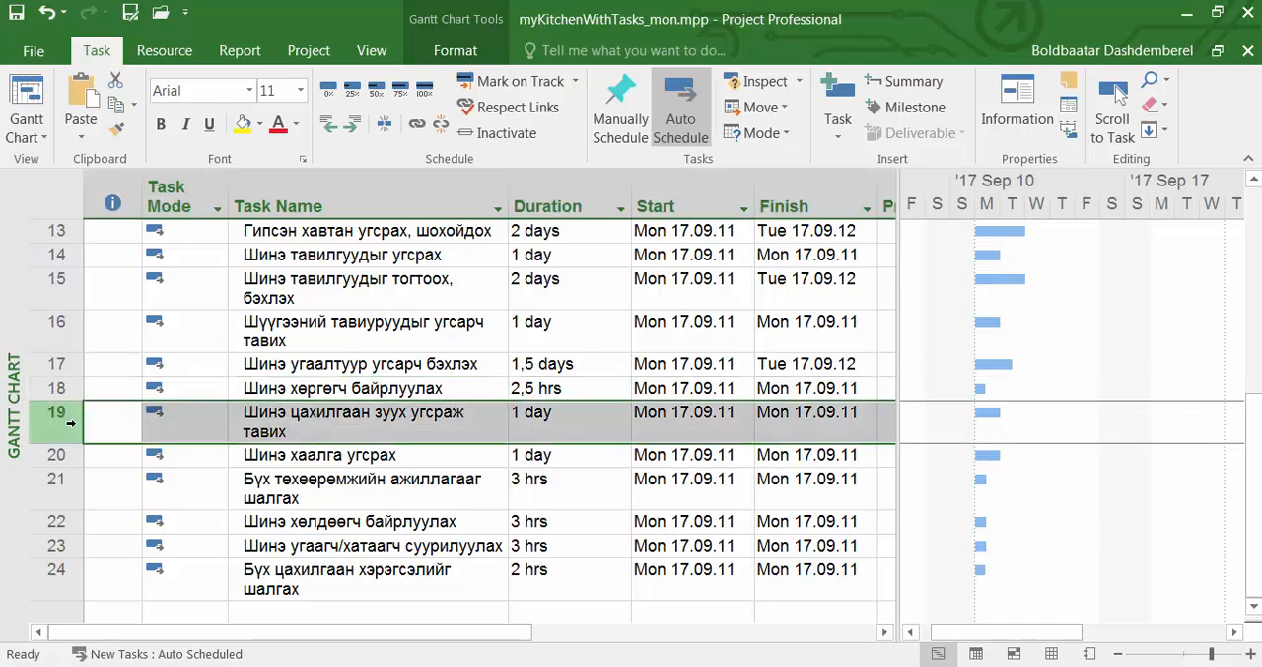
{"action": "left_click", "coordinate": [59, 455], "text": "shift"}
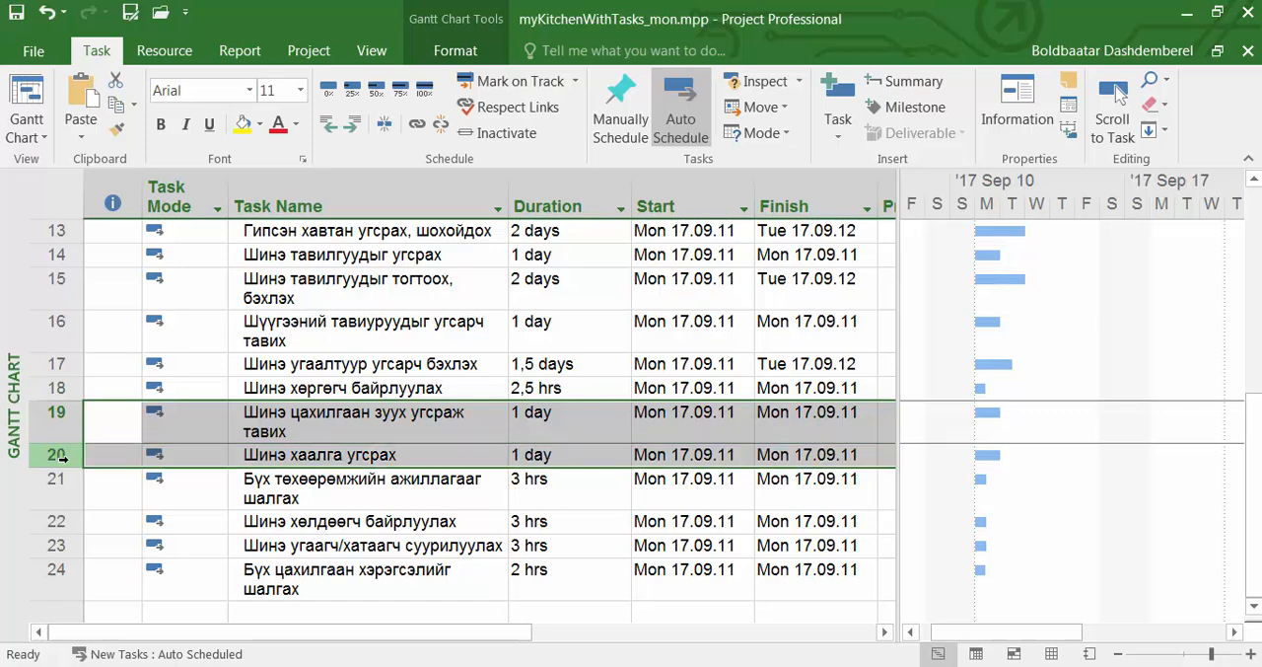
{"action": "left_click", "coordinate": [60, 479], "text": "shift"}
{"action": "left_click", "coordinate": [56, 522], "text": "shift"}
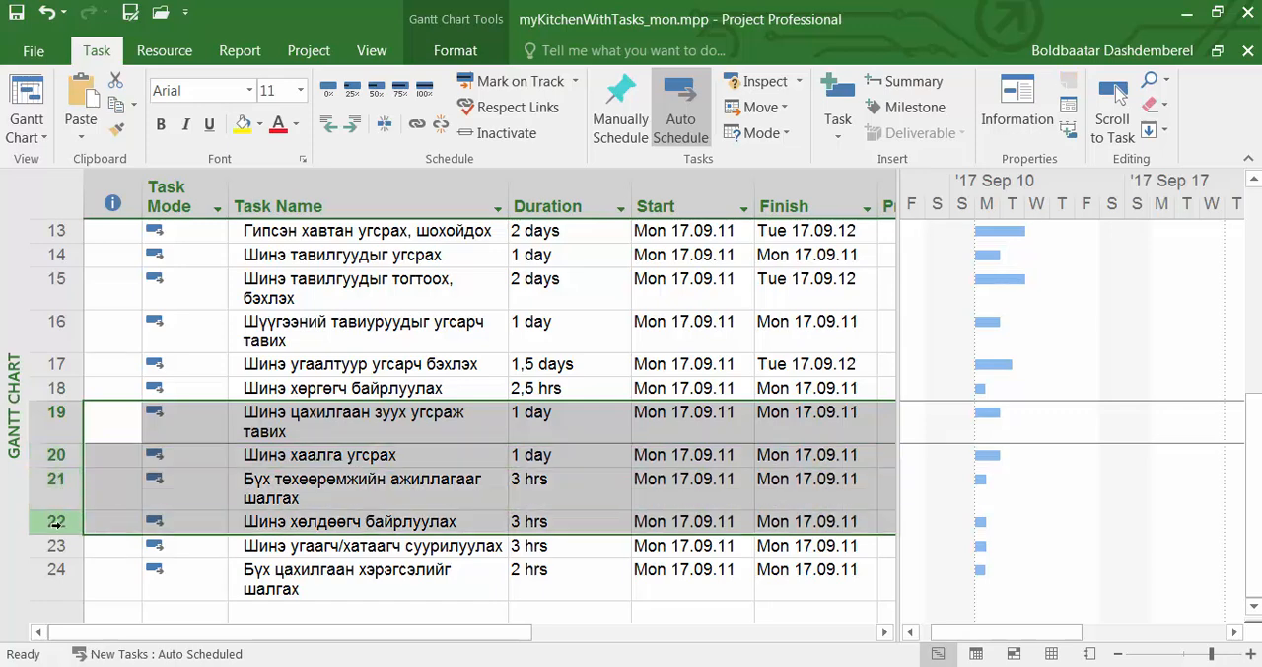
{"action": "left_click", "coordinate": [54, 545], "text": "shift"}
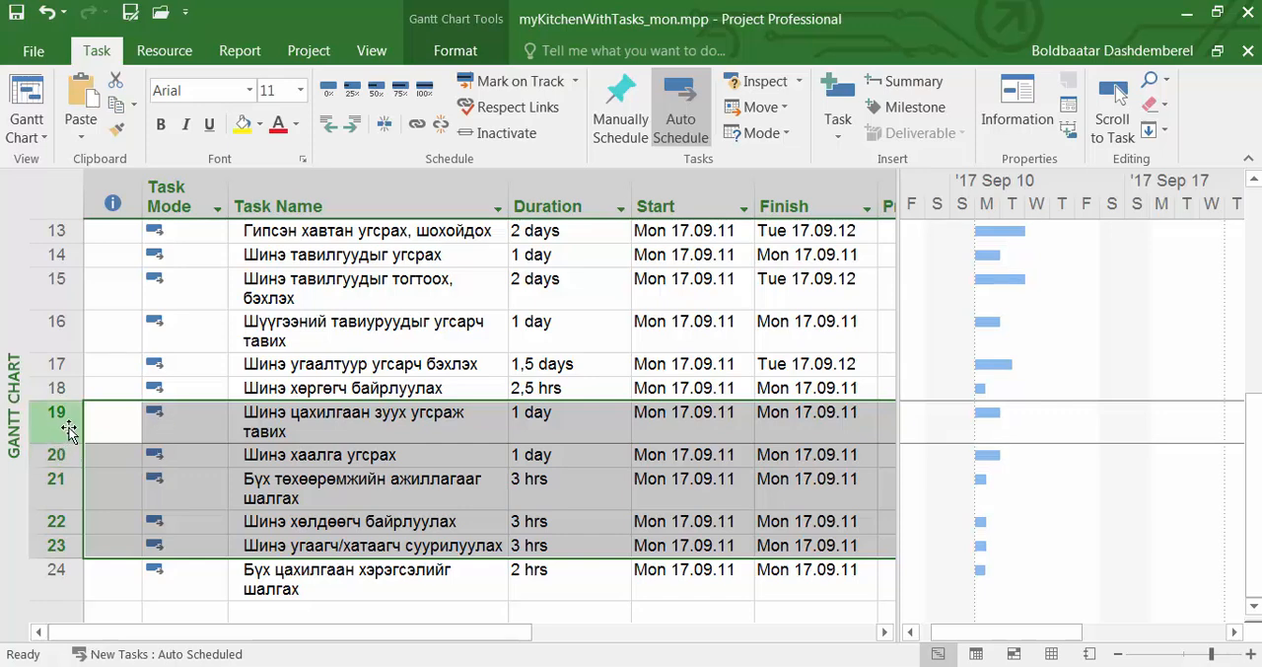
{"action": "mouse_move", "coordinate": [72, 422]}
{"action": "left_mouse_down"}
{"action": "mouse_move", "coordinate": [71, 312]}
{"action": "mouse_move", "coordinate": [61, 406]}
{"action": "left_mouse_up"}
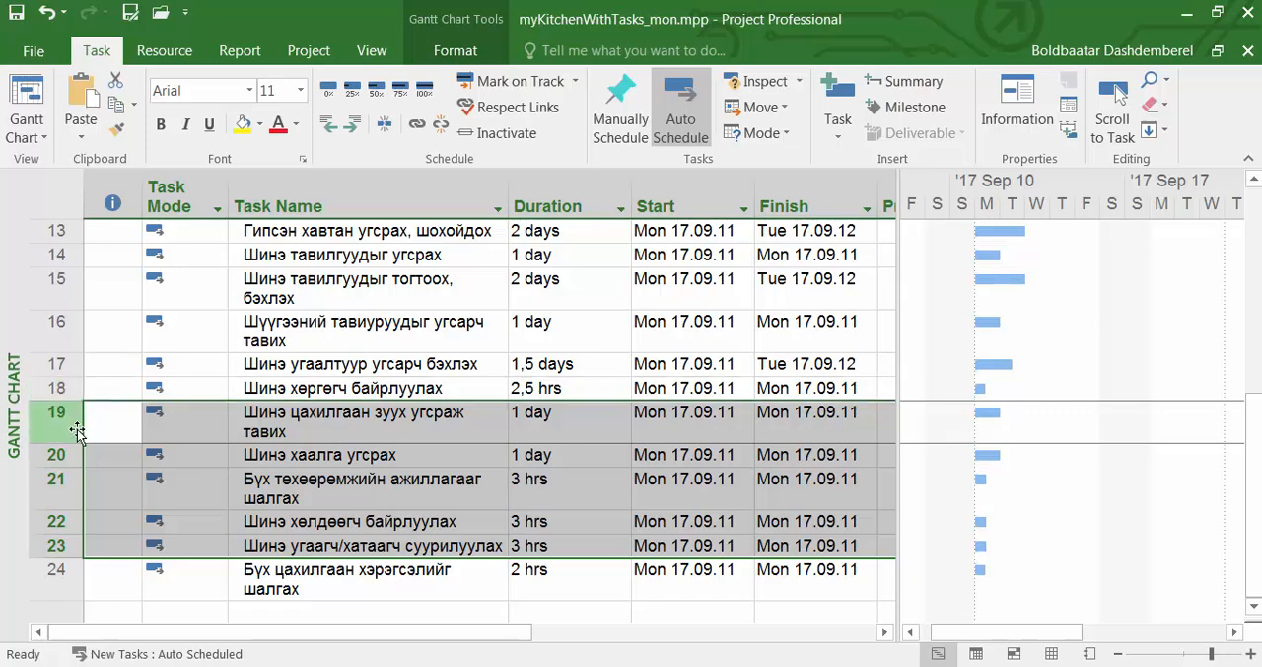
{"action": "left_click", "coordinate": [104, 587]}
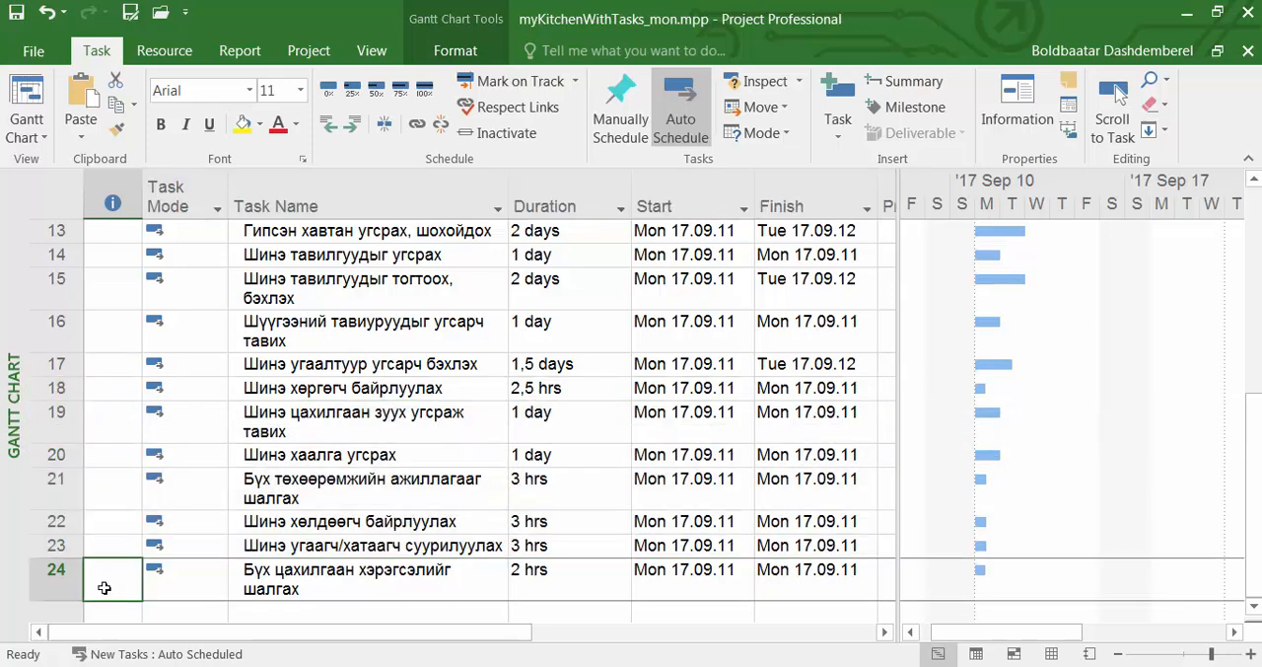
Select the non-adjacent tasks 18, 20 and 22 together, and clear the selection.
{"action": "left_click", "coordinate": [59, 388]}
{"action": "left_click", "coordinate": [55, 454], "text": "ctrl"}
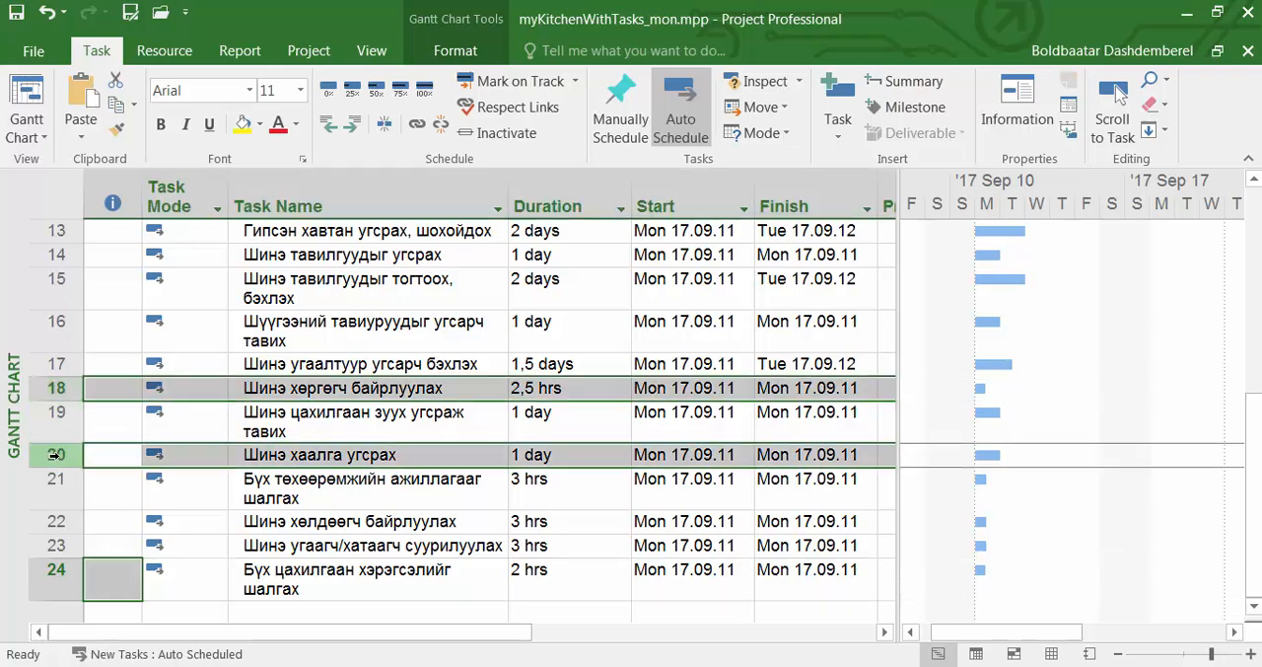
{"action": "left_click", "coordinate": [55, 520], "text": "ctrl"}
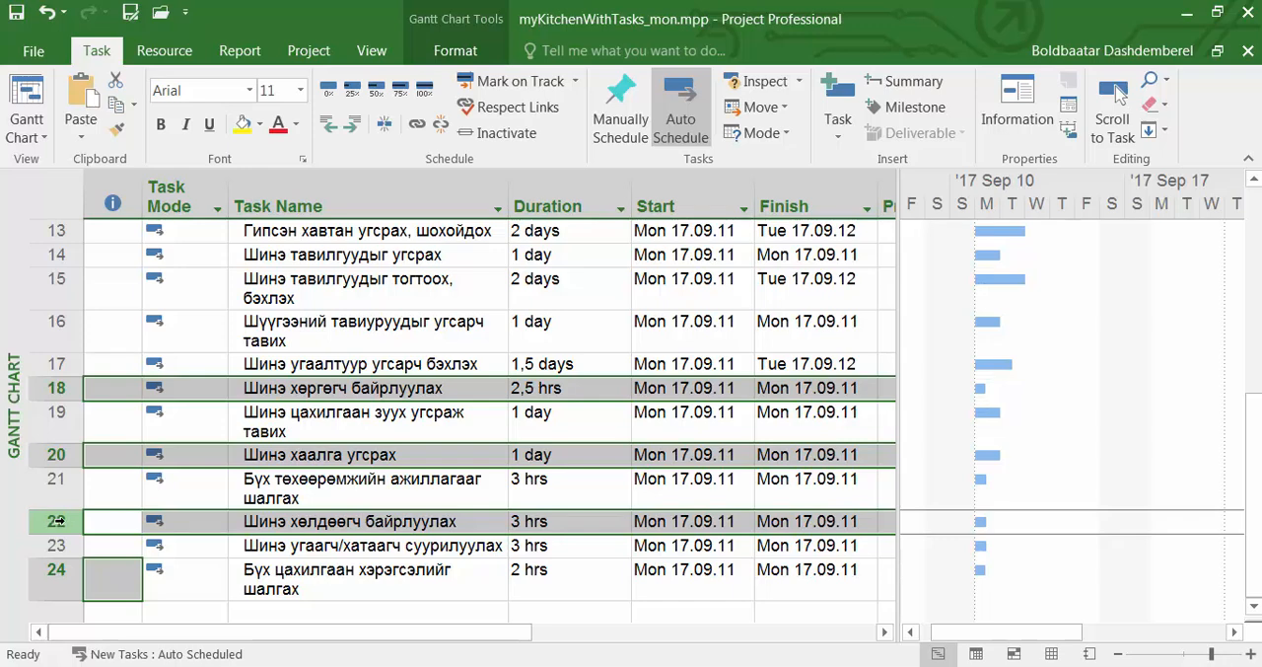
{"action": "left_click", "coordinate": [126, 582]}
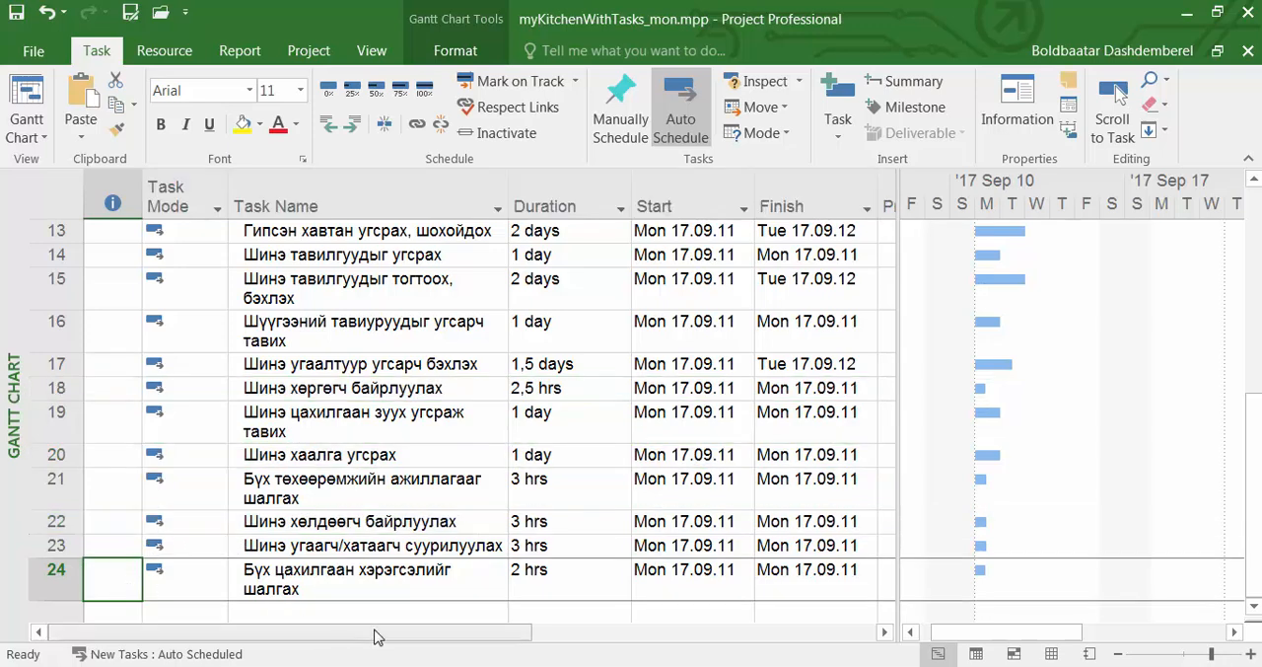
Delete task 24, "Бүх цахилгаан хэрэгсэлийг шалгах", and undo the deletion.
{"action": "left_click", "coordinate": [60, 587]}
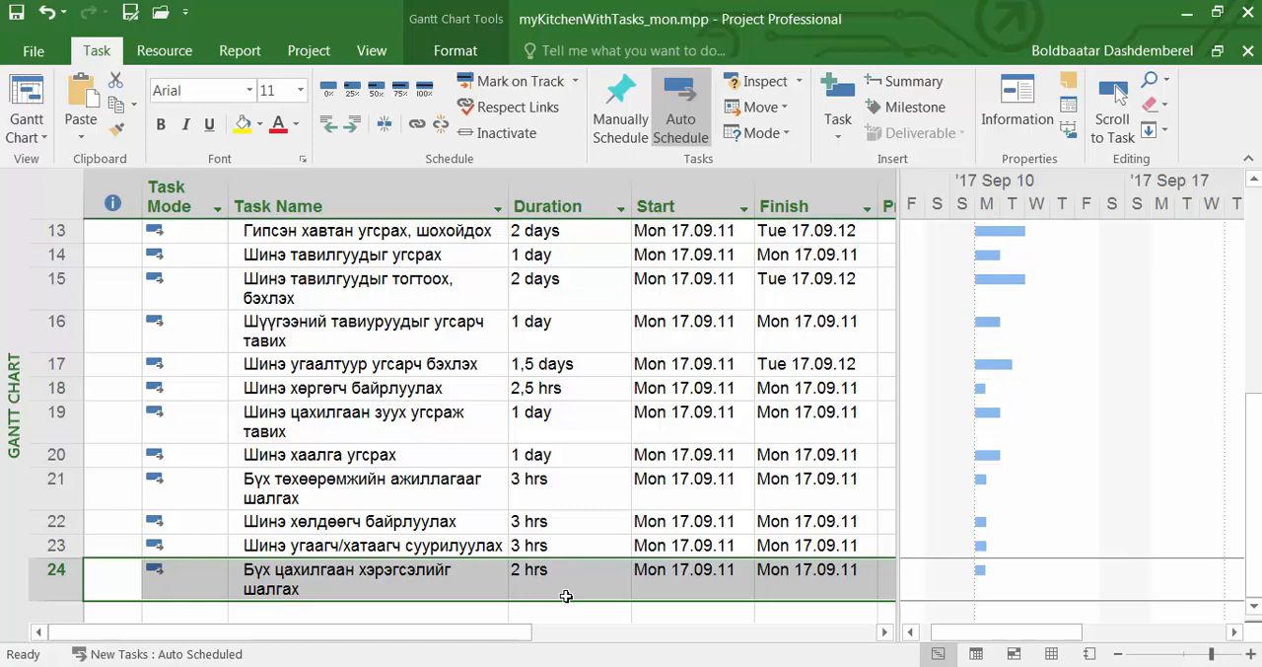
{"action": "key", "text": "Delete"}
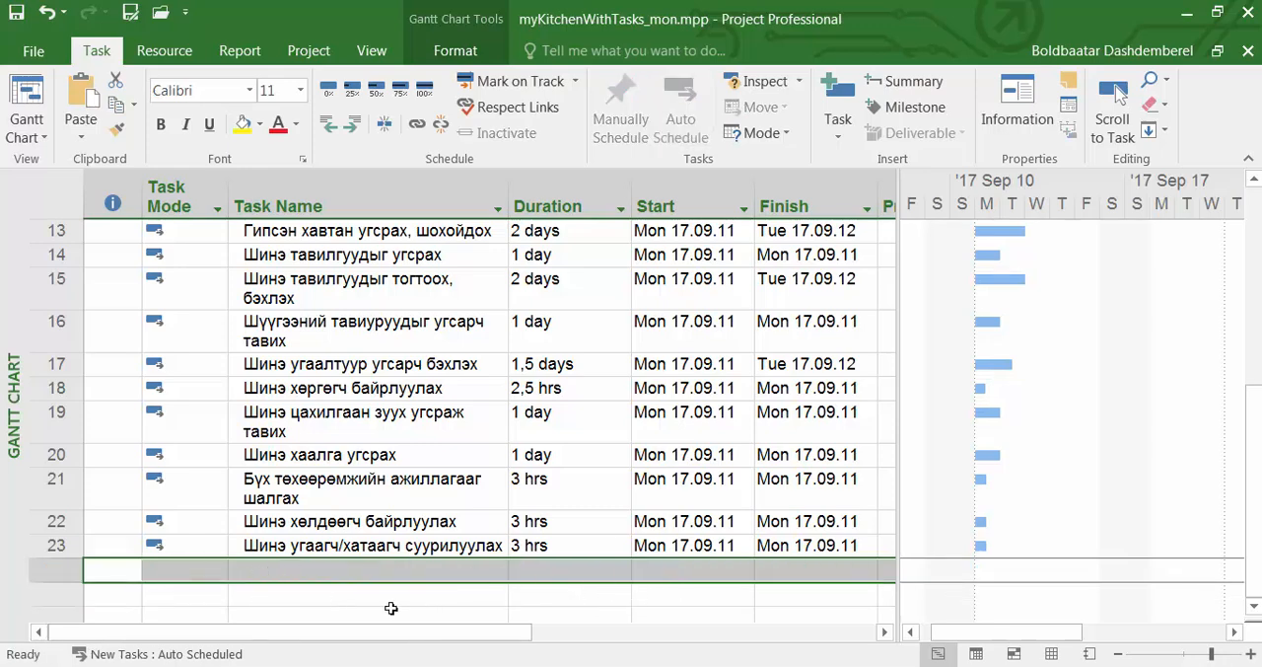
{"action": "key", "text": "ctrl+z"}
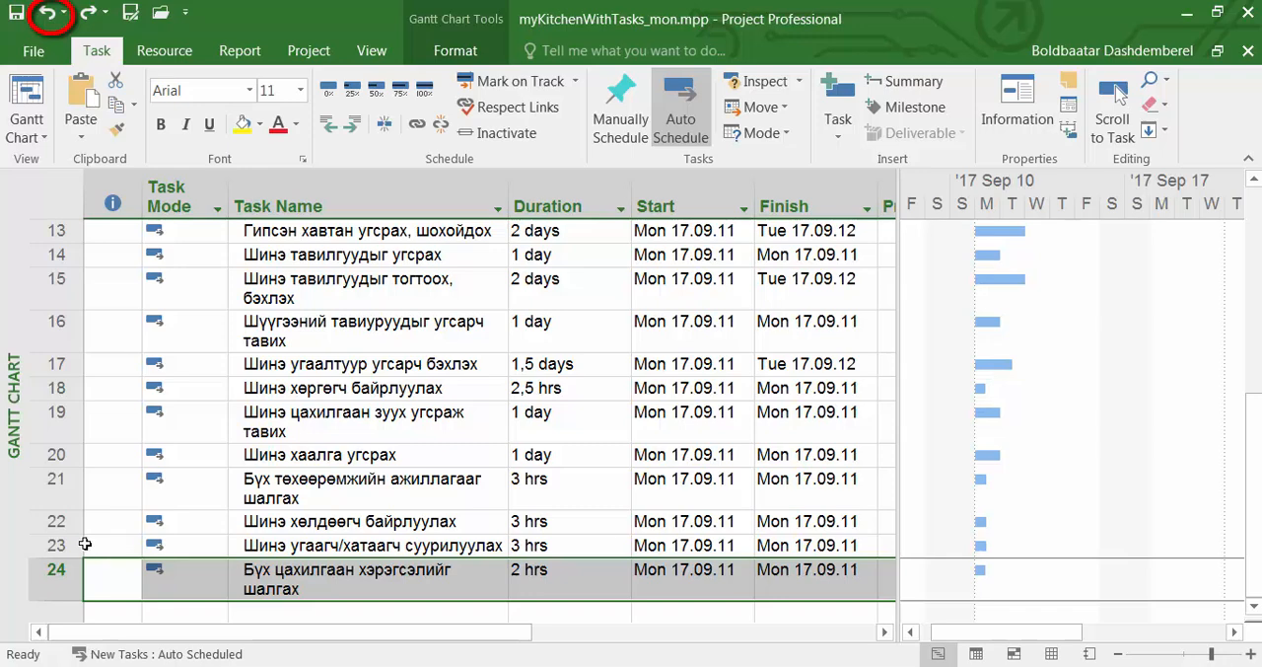
Delete task 22, "Шинэ хөлдөөгч байрлуулах", and undo the deletion.
{"action": "left_click", "coordinate": [59, 523]}
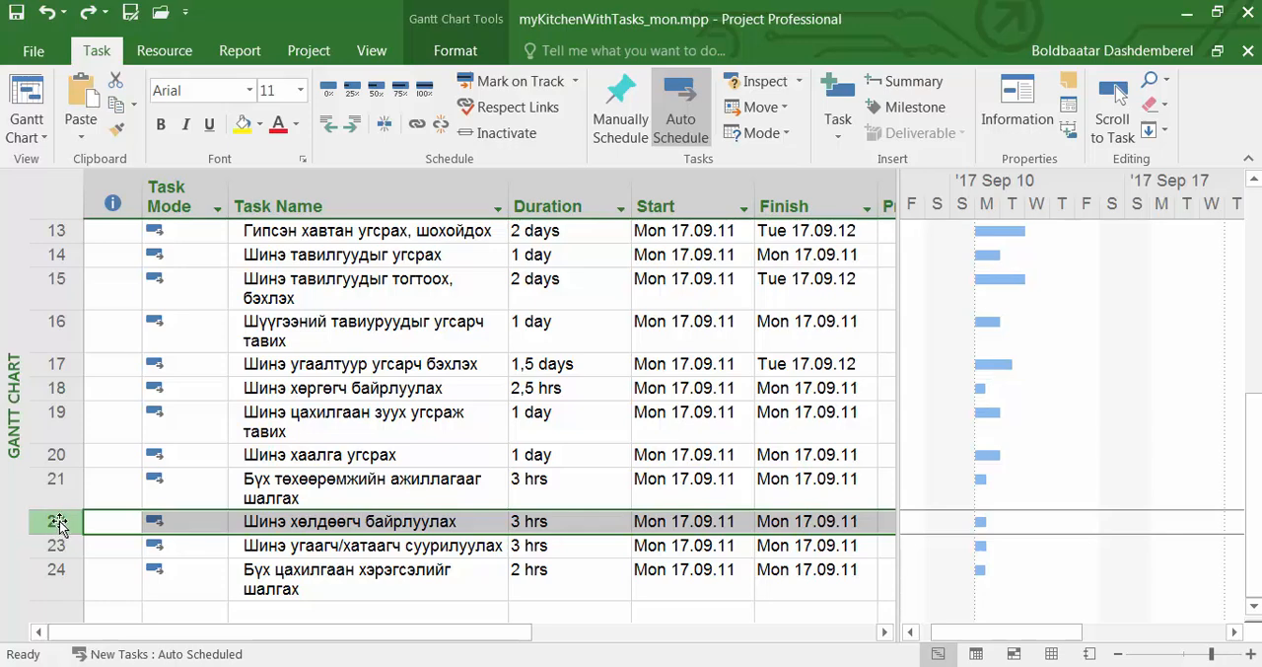
{"action": "right_click", "coordinate": [59, 524]}
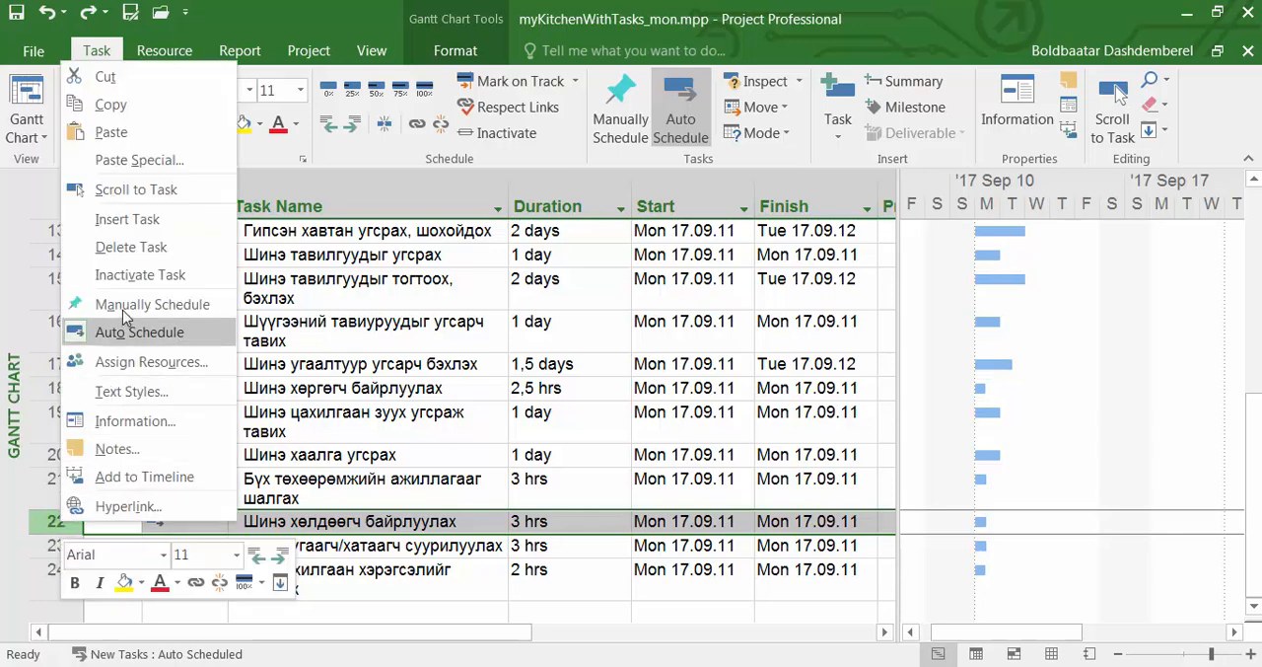
{"action": "left_click", "coordinate": [131, 247]}
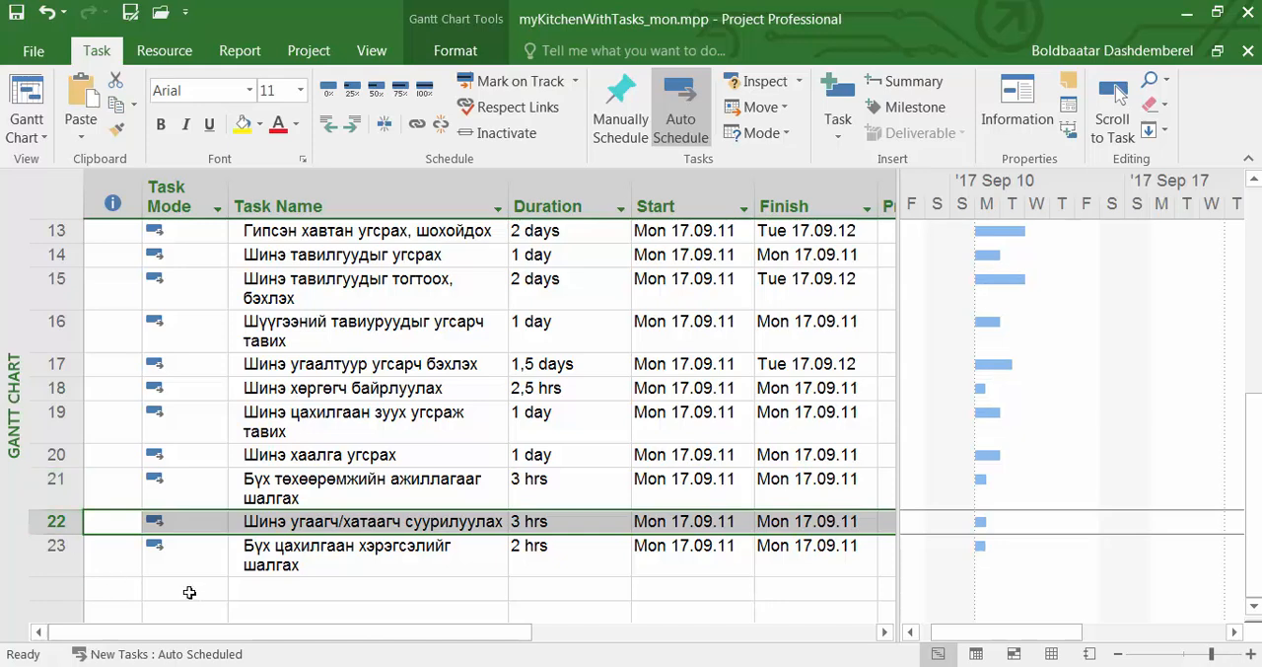
{"action": "key", "text": "ctrl+z"}
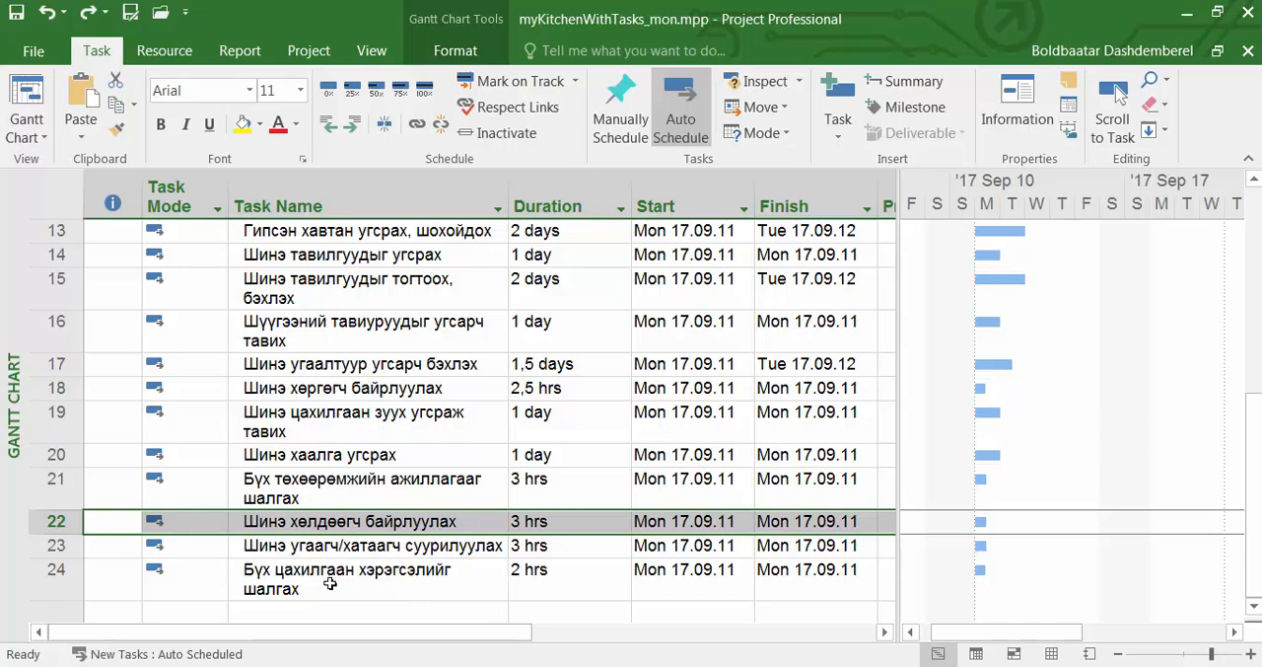
Inactivate task 24, "Бүх цахилгаан хэрэгсэлийг шалгах", leaving its name unedited.
{"action": "left_click", "coordinate": [69, 582]}
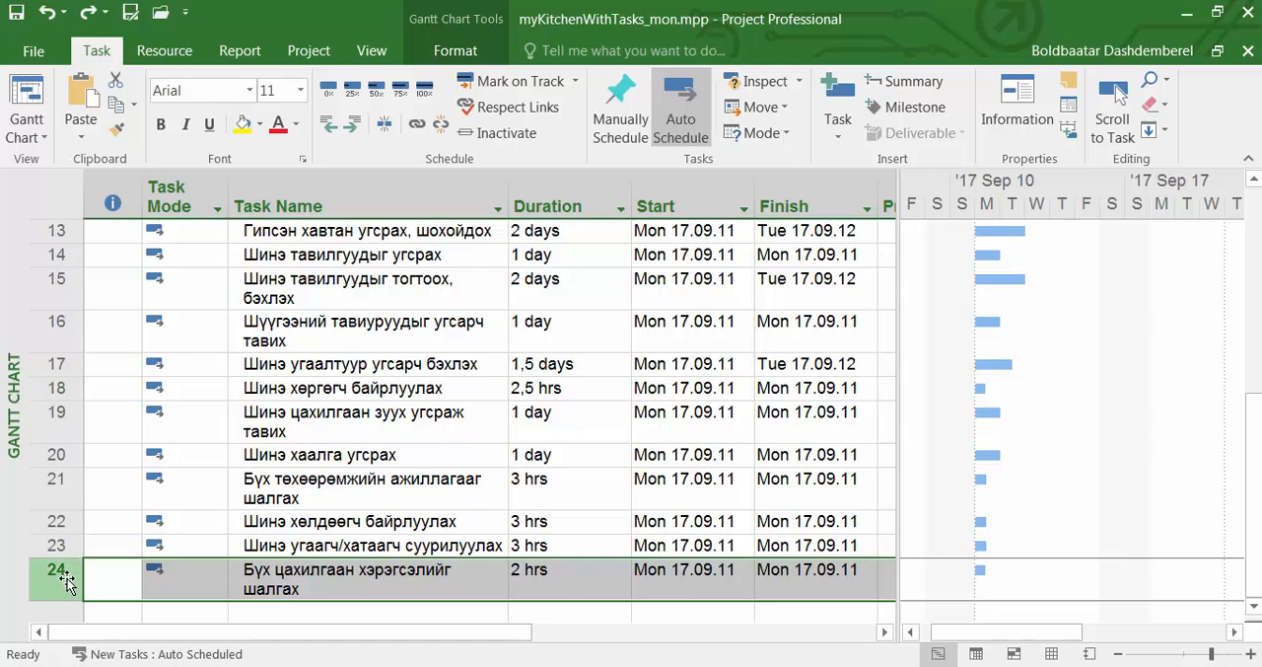
{"action": "right_click", "coordinate": [67, 583]}
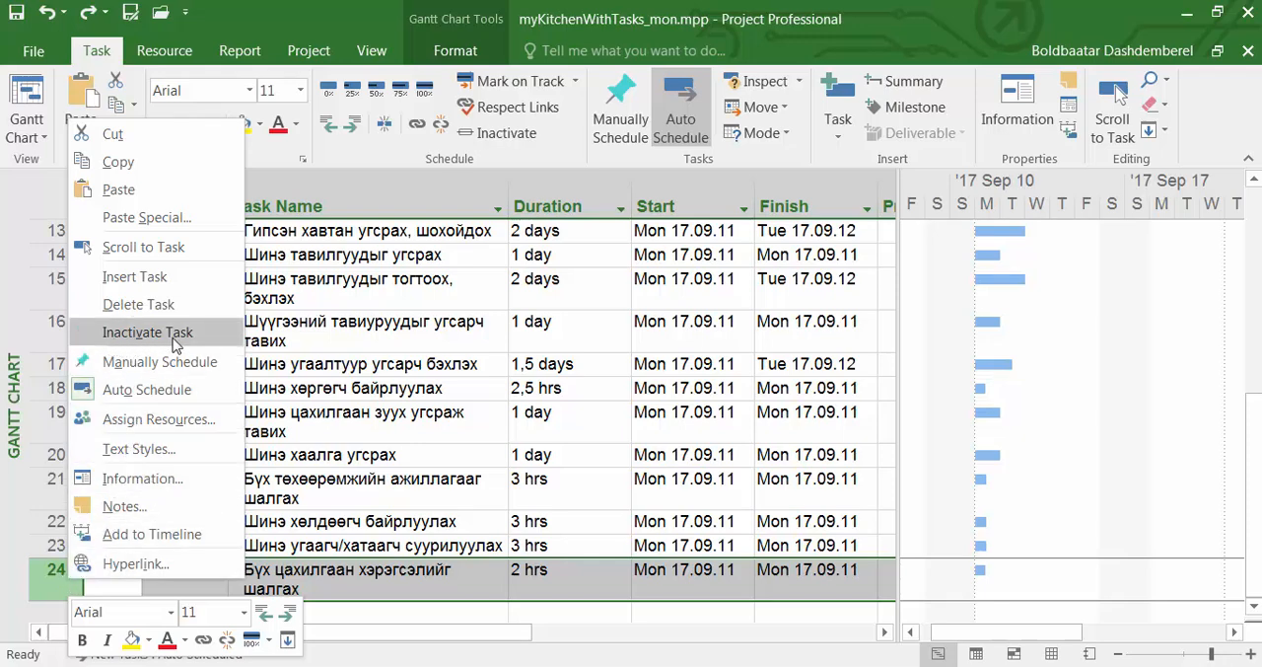
{"action": "left_click", "coordinate": [185, 335]}
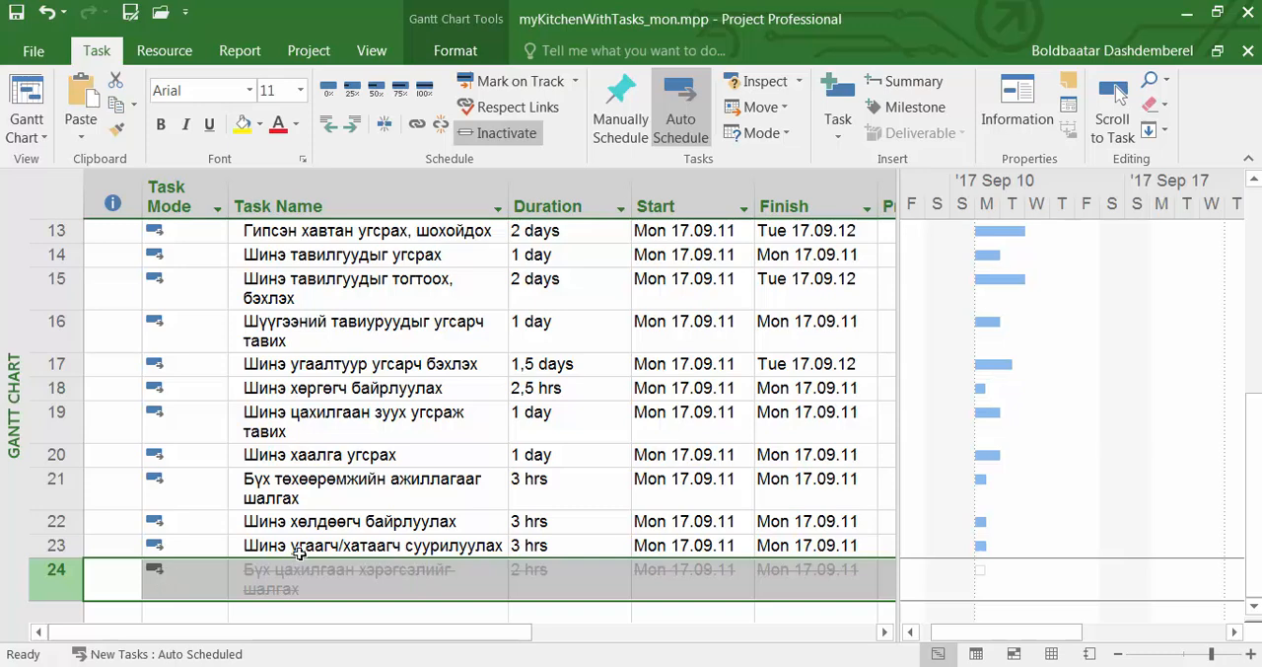
{"action": "left_click", "coordinate": [355, 576]}
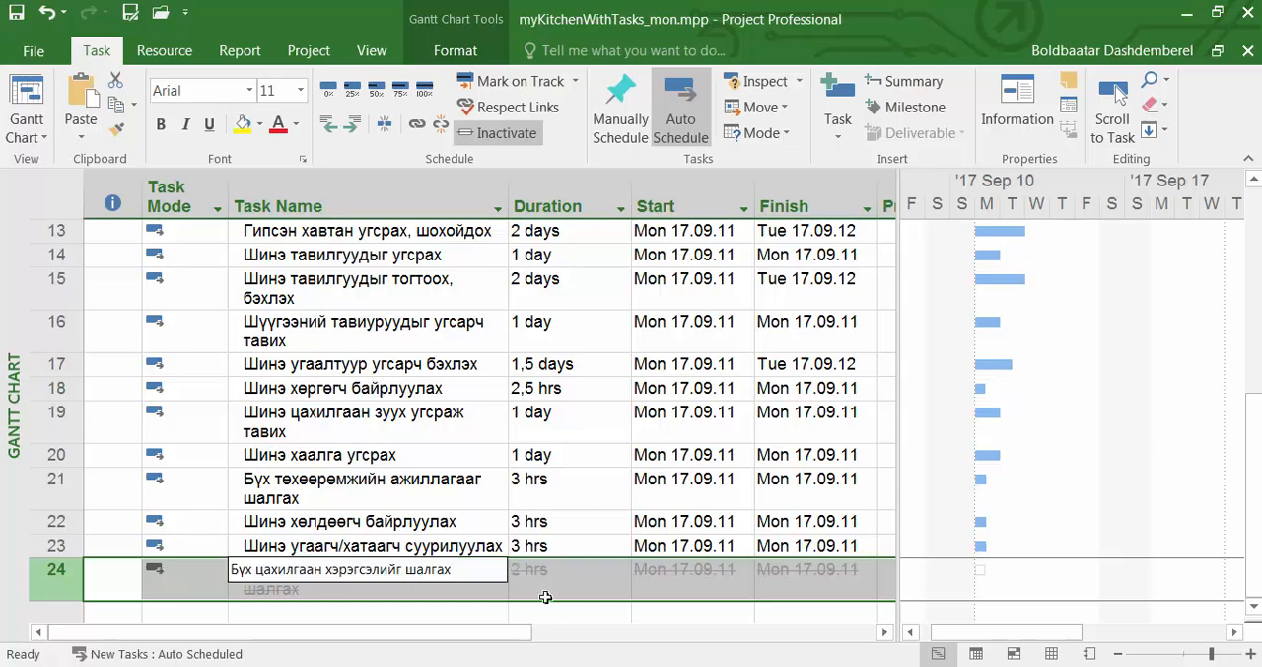
{"action": "left_click", "coordinate": [532, 613]}
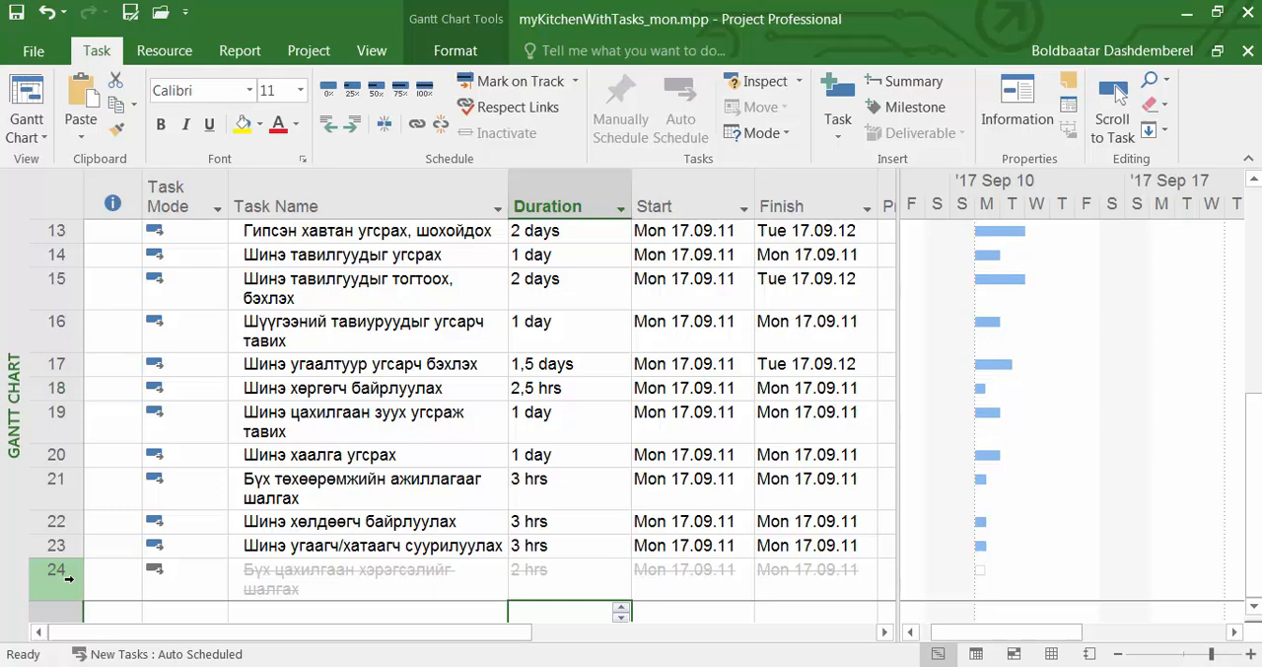
Reactivate the inactive task 24, "Бүх цахилгаан хэрэгсэлийг шалгах", by toggling Inactivate Task off.
{"action": "left_click", "coordinate": [65, 579]}
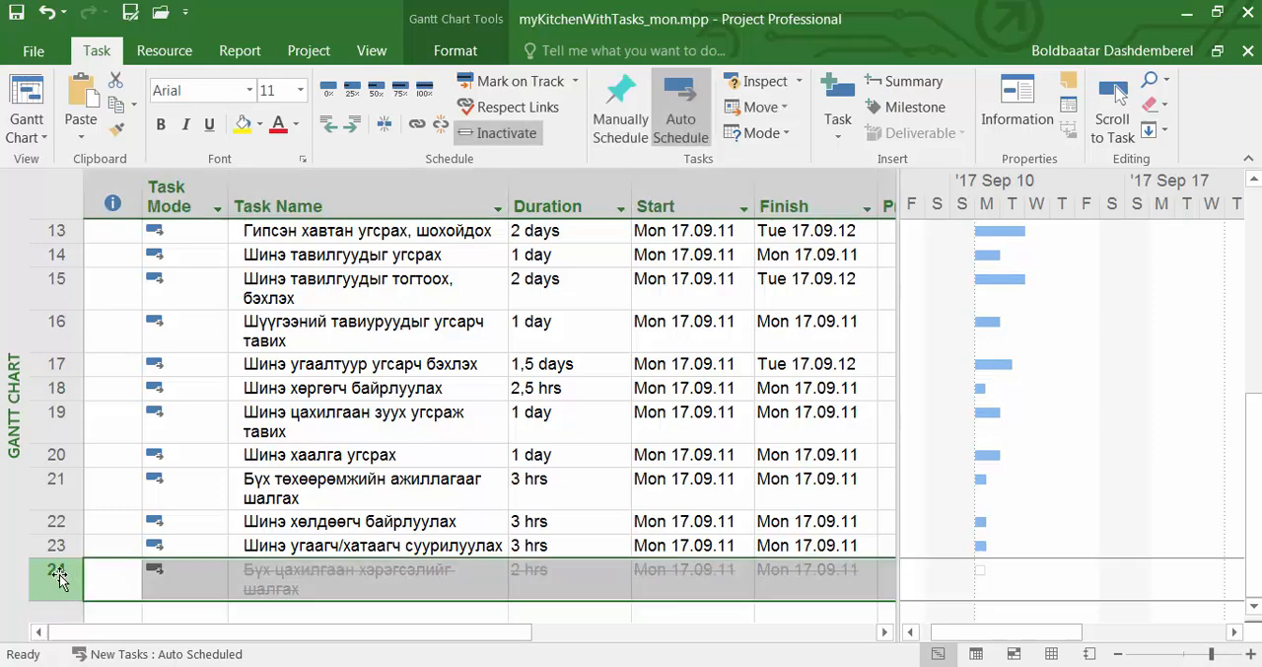
{"action": "right_click", "coordinate": [59, 579]}
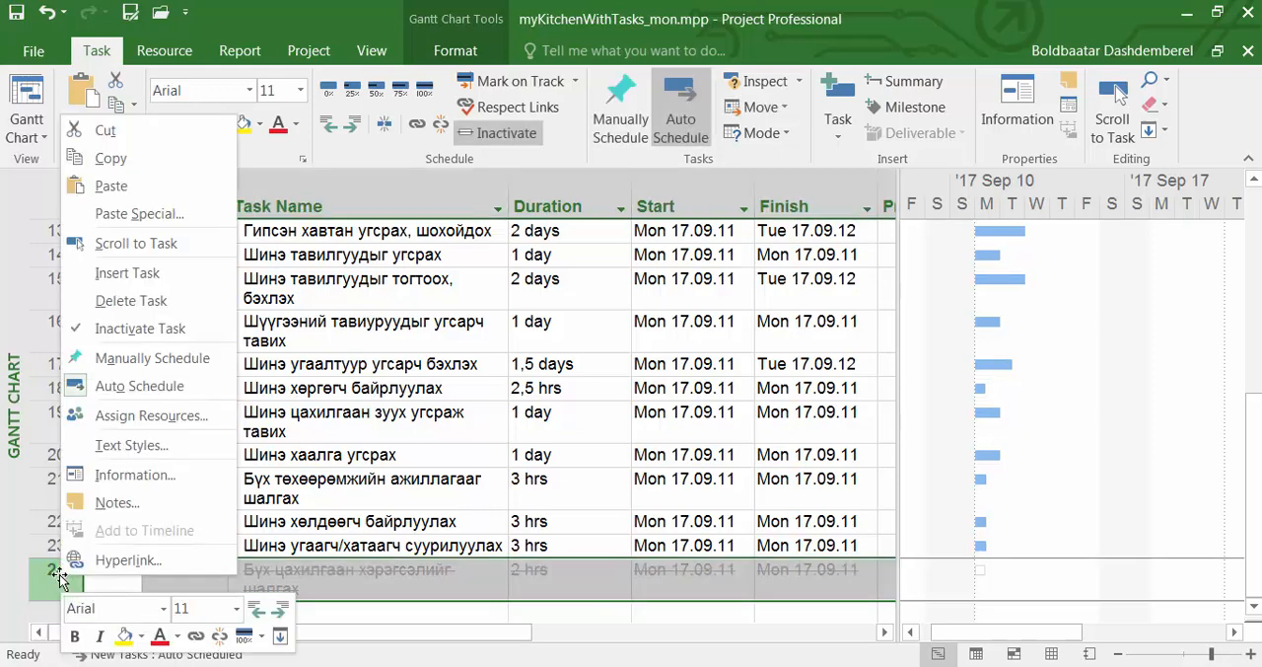
{"action": "left_click", "coordinate": [79, 339]}
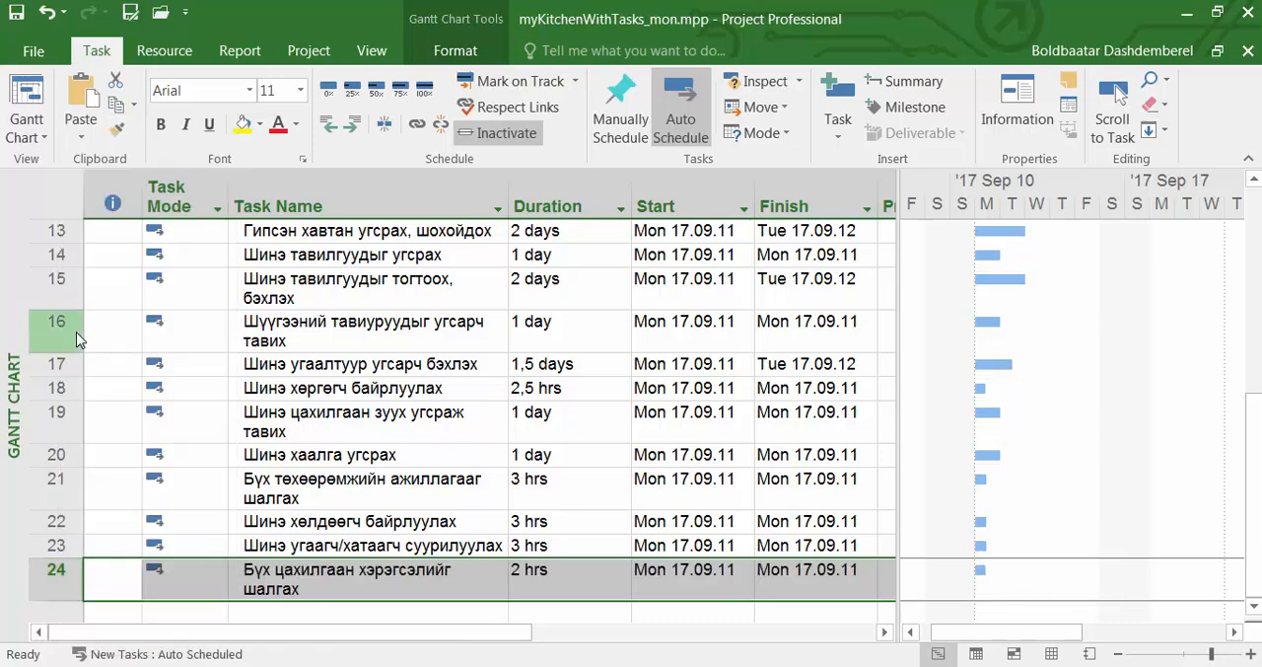
{"action": "left_click", "coordinate": [244, 610]}
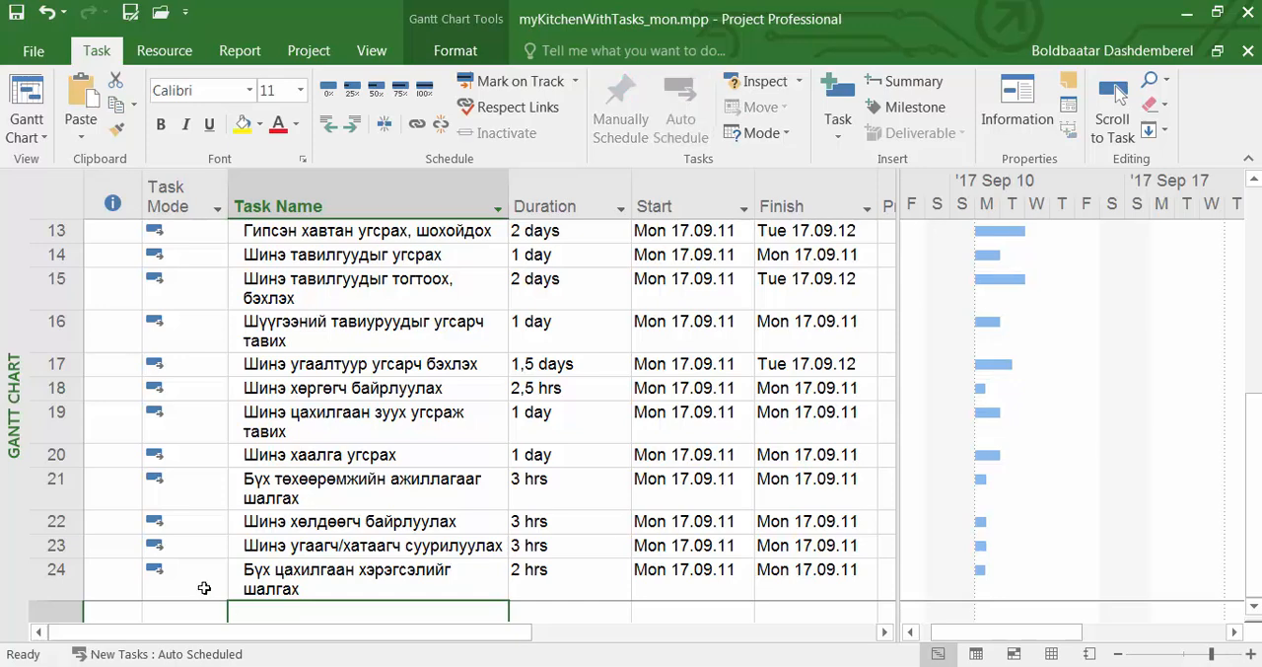
Mark task 24, "Бүх цахилгаан хэрэгсэлийг шалгах", as Inactive in its Task Information.
{"action": "left_click", "coordinate": [94, 577]}
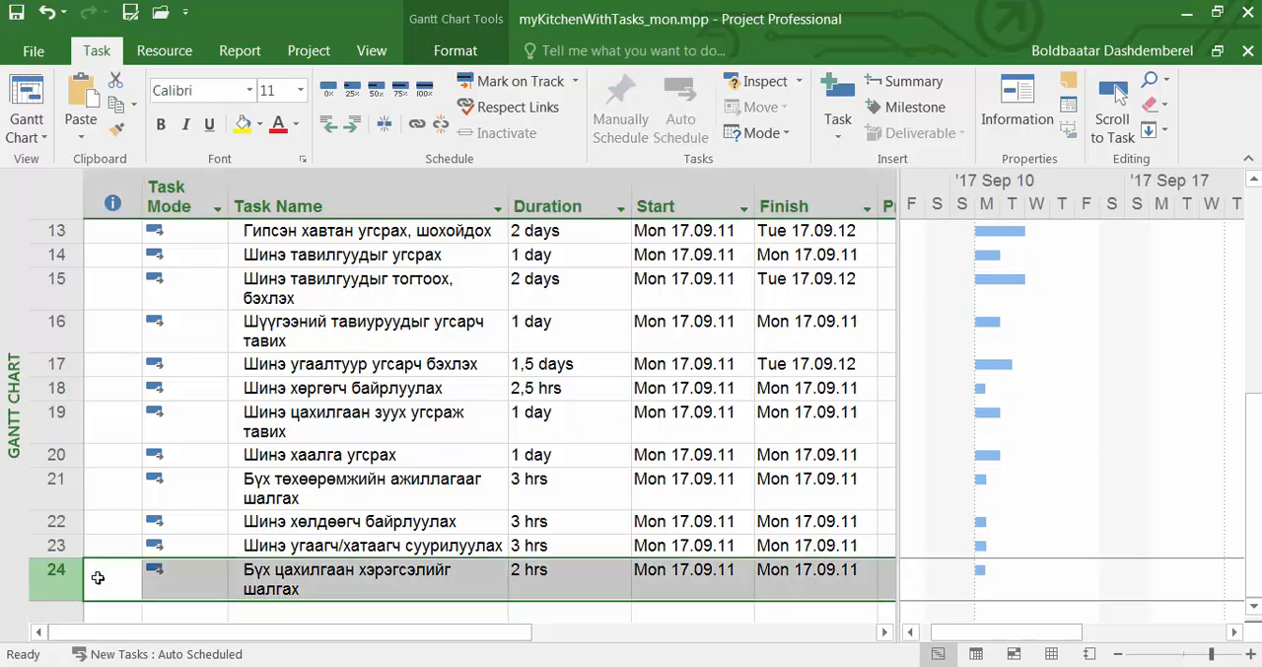
{"action": "left_click", "coordinate": [384, 611]}
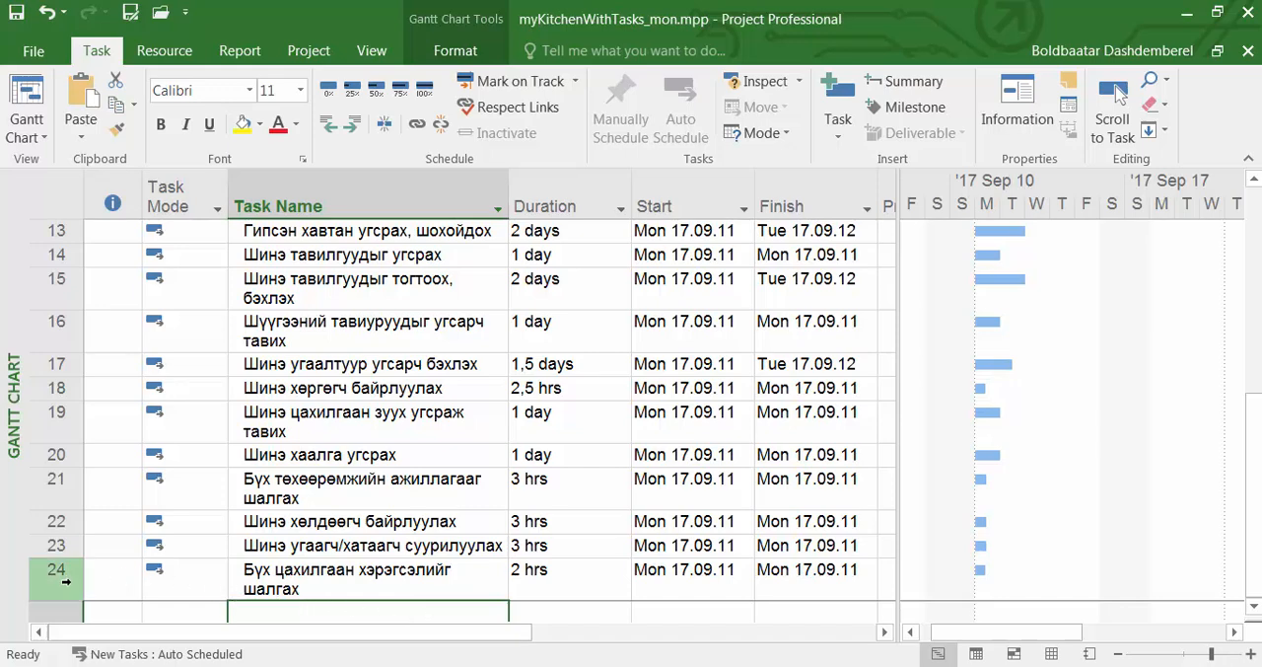
{"action": "left_click", "coordinate": [233, 584]}
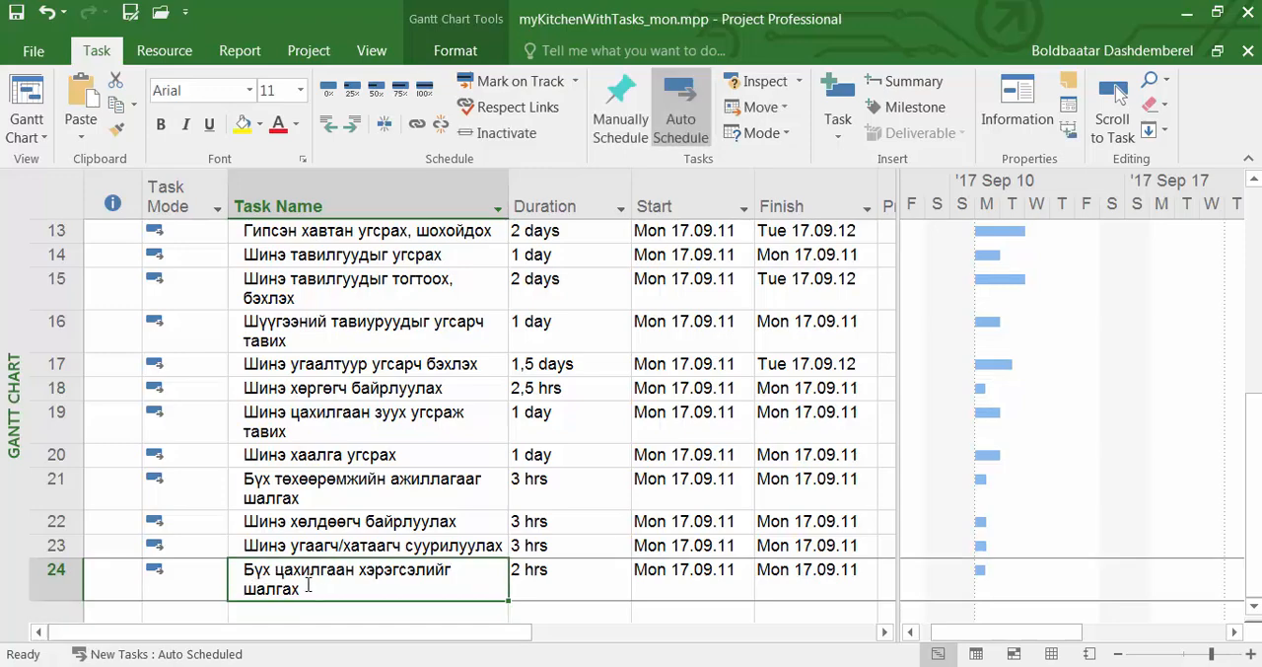
{"action": "double_click", "coordinate": [292, 588]}
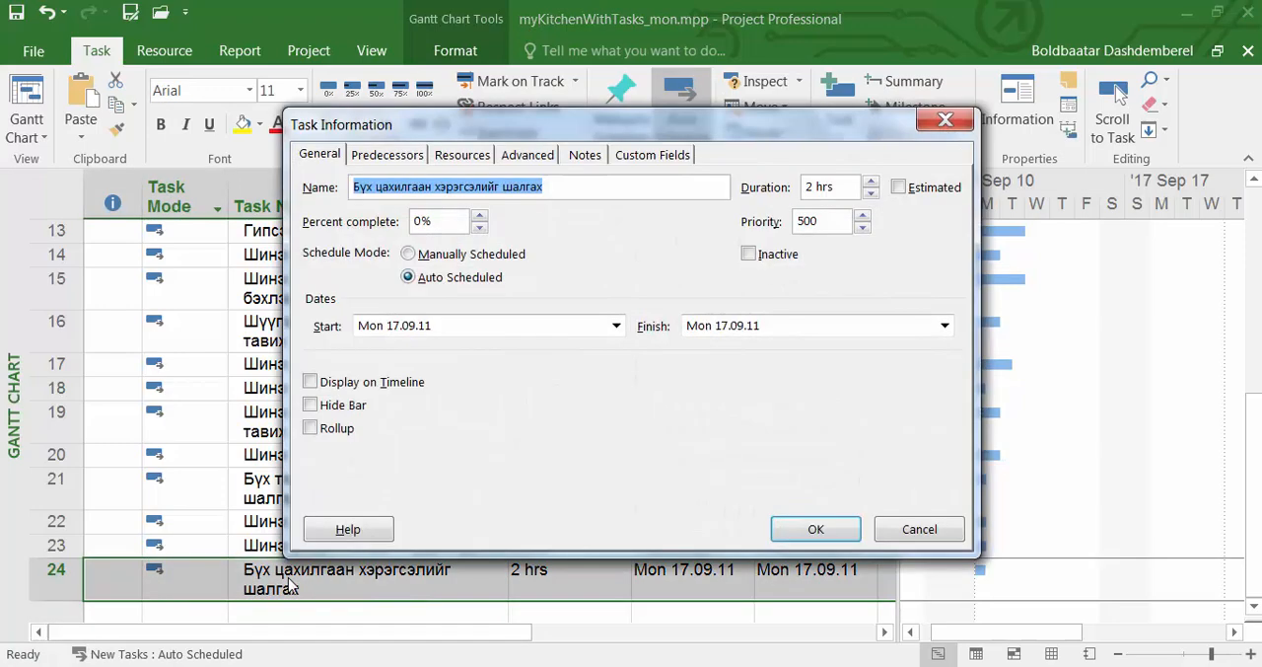
{"action": "left_click", "coordinate": [748, 256]}
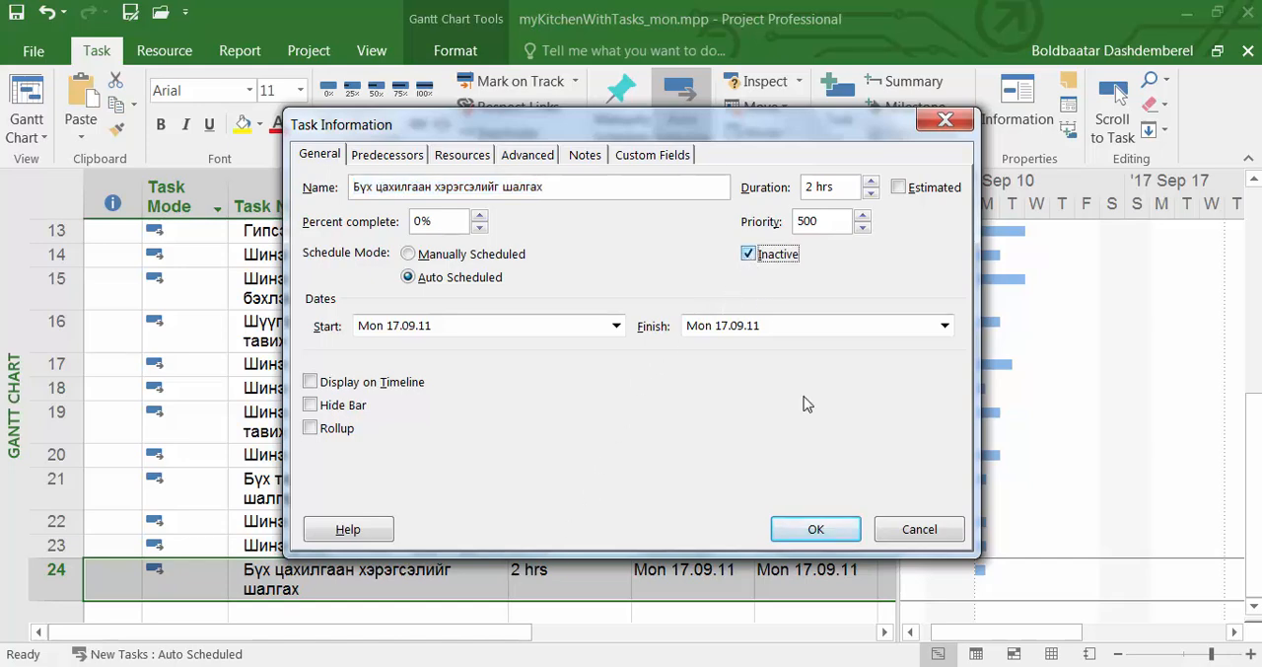
{"action": "left_click", "coordinate": [814, 527]}
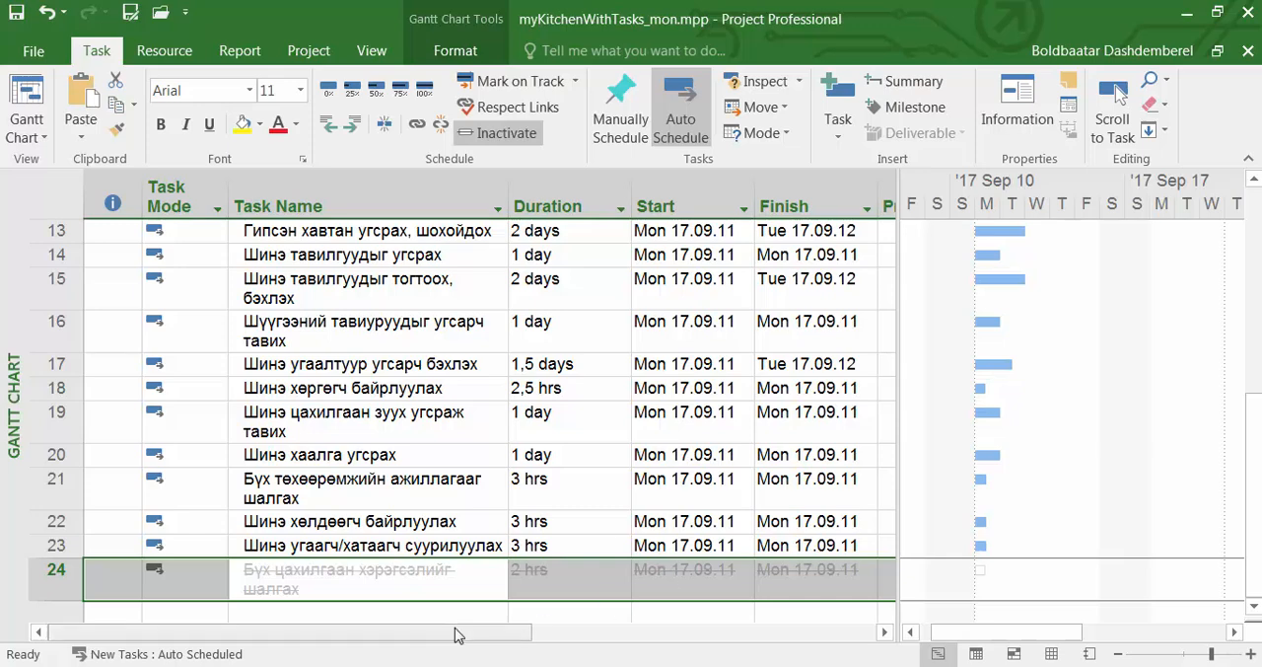
{"action": "left_click", "coordinate": [453, 612]}
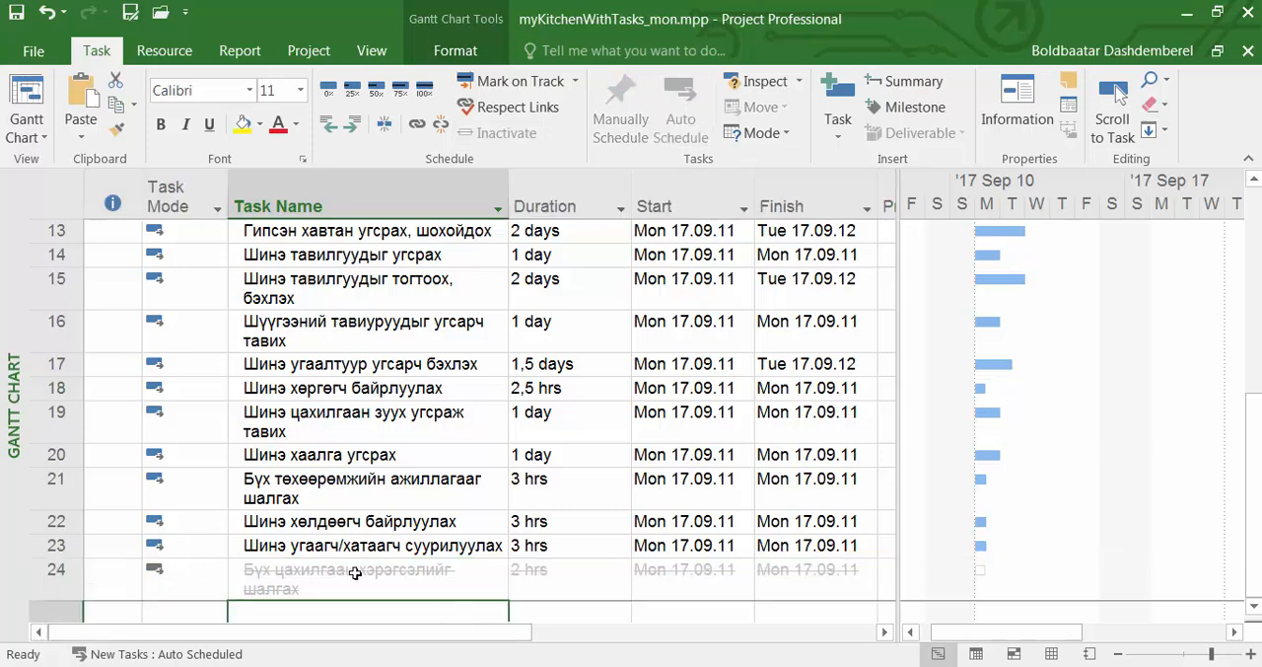
Turn off the Inactive option in the Task Information of task 24, "Бүх цахилгаан хэрэгсэлийг шалгах".
{"action": "left_click", "coordinate": [437, 583]}
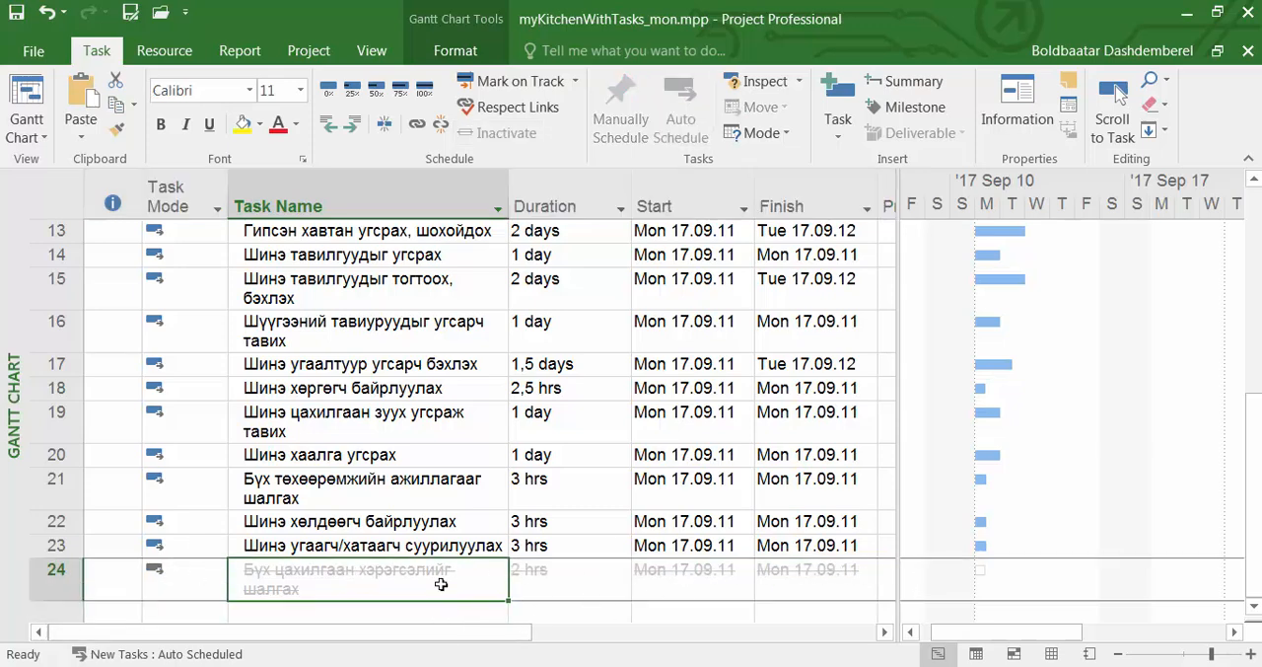
{"action": "double_click", "coordinate": [403, 586]}
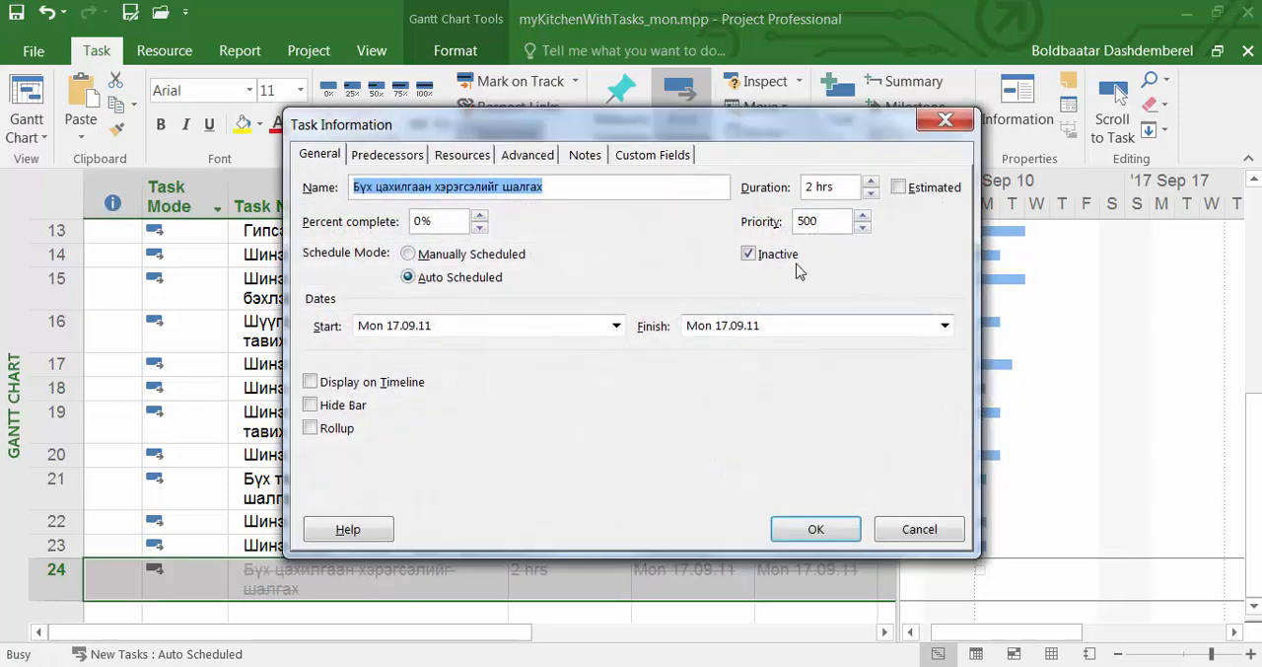
{"action": "left_click", "coordinate": [747, 254]}
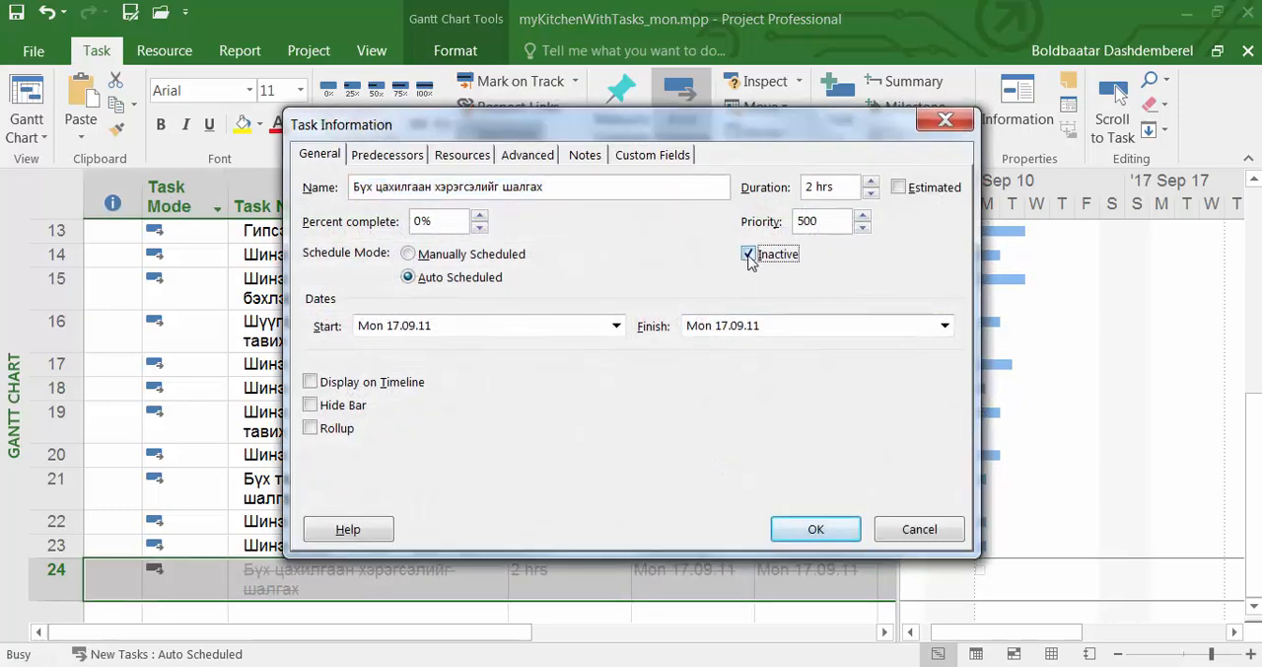
{"action": "left_click", "coordinate": [815, 528]}
{"action": "left_click", "coordinate": [389, 611]}
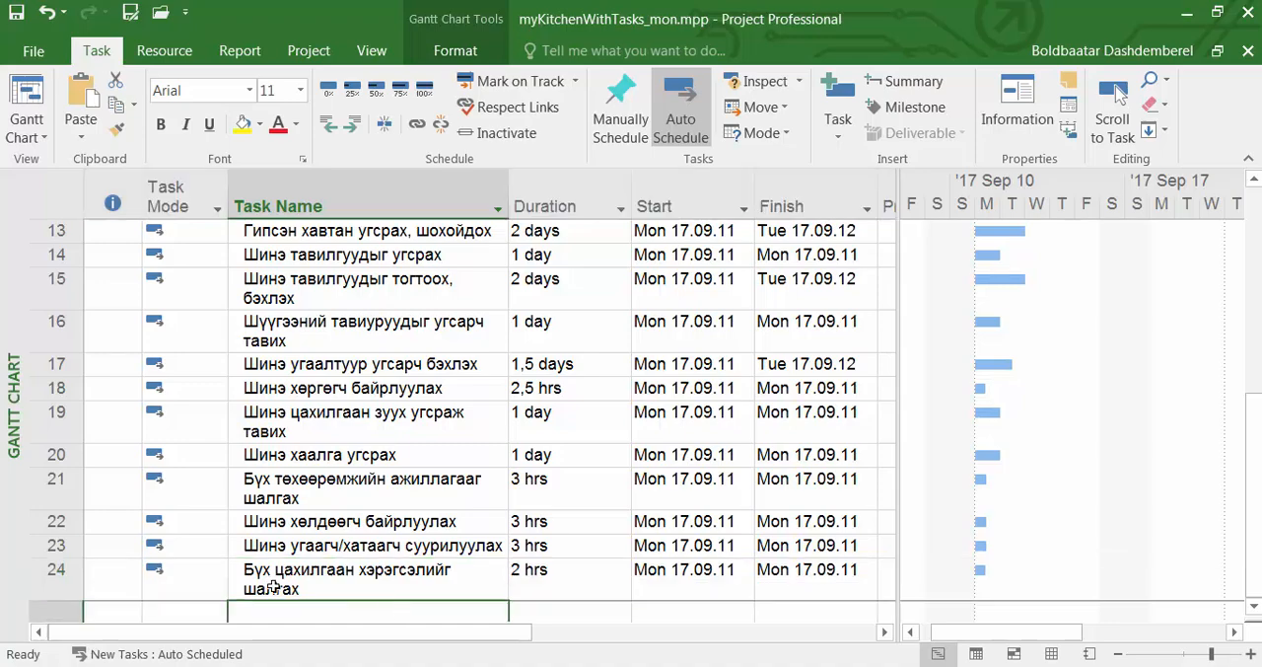